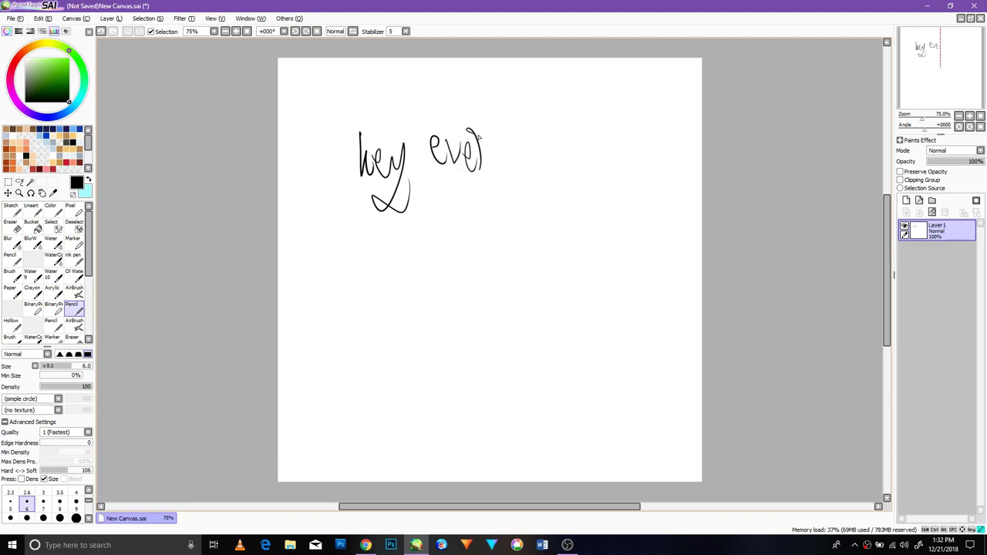
# - Finish handwriting the first greeting line, beginning "hey everyone", across the upper part of the canvas
pyautogui.hotkey('ctrl', 'z')
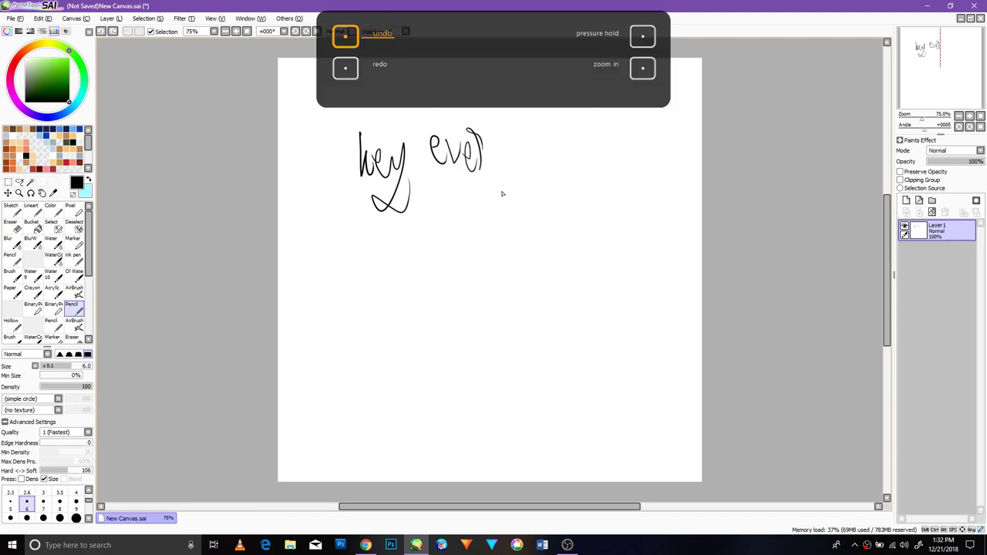
pyautogui.moveTo(493, 133)
pyautogui.mouseDown()
pyautogui.moveTo(471, 187)
pyautogui.moveTo(515, 148)
pyautogui.mouseUp()
pyautogui.moveTo(521, 135)
pyautogui.mouseDown()
pyautogui.moveTo(517, 144)
pyautogui.moveTo(550, 164)
pyautogui.mouseUp()
pyautogui.moveTo(556, 154); pyautogui.dragTo(572, 163)
pyautogui.moveTo(609, 129); pyautogui.dragTo(617, 166)
pyautogui.moveTo(602, 143); pyautogui.dragTo(663, 147)
# - Handwrite "I'll draw Amy Rose" as a second line below the greeting
pyautogui.moveTo(322, 287)
pyautogui.mouseDown()
pyautogui.moveTo(328, 223)
pyautogui.moveTo(349, 282)
pyautogui.mouseUp()
pyautogui.moveTo(395, 225)
pyautogui.mouseDown()
pyautogui.moveTo(391, 269)
pyautogui.moveTo(406, 299)
pyautogui.mouseUp()
pyautogui.hotkey('ctrl', 'z')
pyautogui.hotkey('ctrl', 'z')
pyautogui.moveTo(343, 220); pyautogui.dragTo(360, 214)
pyautogui.moveTo(372, 226); pyautogui.dragTo(390, 249)
pyautogui.moveTo(385, 219); pyautogui.dragTo(408, 264)
pyautogui.moveTo(458, 217); pyautogui.dragTo(472, 269)
pyautogui.moveTo(481, 249)
pyautogui.mouseDown()
pyautogui.moveTo(500, 262)
pyautogui.moveTo(512, 248)
pyautogui.mouseUp()
pyautogui.moveTo(557, 243)
pyautogui.mouseDown()
pyautogui.moveTo(547, 257)
pyautogui.moveTo(593, 231)
pyautogui.moveTo(576, 292)
pyautogui.mouseUp()
pyautogui.moveTo(609, 220)
pyautogui.mouseDown()
pyautogui.moveTo(615, 253)
pyautogui.moveTo(629, 215)
pyautogui.mouseUp()
pyautogui.moveTo(632, 224); pyautogui.dragTo(640, 235)
pyautogui.moveTo(645, 231); pyautogui.dragTo(678, 254)
# - Handwrite "let's do this" as a third line and draw a small smiley face beneath it
pyautogui.moveTo(357, 302); pyautogui.dragTo(377, 340)
pyautogui.moveTo(383, 316); pyautogui.dragTo(370, 352)
pyautogui.moveTo(393, 330); pyautogui.dragTo(409, 338)
pyautogui.hotkey('ctrl', 'y')
pyautogui.hotkey('ctrl', 'z')
pyautogui.hotkey('ctrl', 'z')
pyautogui.moveTo(390, 309)
pyautogui.mouseDown()
pyautogui.moveTo(397, 334)
pyautogui.moveTo(409, 311)
pyautogui.moveTo(441, 335)
pyautogui.mouseUp()
pyautogui.moveTo(488, 283); pyautogui.dragTo(474, 339)
pyautogui.moveTo(493, 316); pyautogui.dragTo(510, 324)
pyautogui.moveTo(537, 291); pyautogui.dragTo(543, 307)
pyautogui.moveTo(543, 293)
pyautogui.mouseDown()
pyautogui.moveTo(558, 334)
pyautogui.moveTo(567, 333)
pyautogui.mouseUp()
pyautogui.moveTo(571, 312); pyautogui.dragTo(575, 331)
pyautogui.moveTo(566, 296); pyautogui.dragTo(570, 302)
pyautogui.moveTo(583, 303); pyautogui.dragTo(578, 330)
pyautogui.moveTo(501, 357); pyautogui.dragTo(502, 378)
pyautogui.moveTo(515, 354)
pyautogui.mouseDown()
pyautogui.moveTo(516, 385)
pyautogui.moveTo(497, 388)
pyautogui.mouseUp()
pyautogui.hotkey('ctrl', 'z')
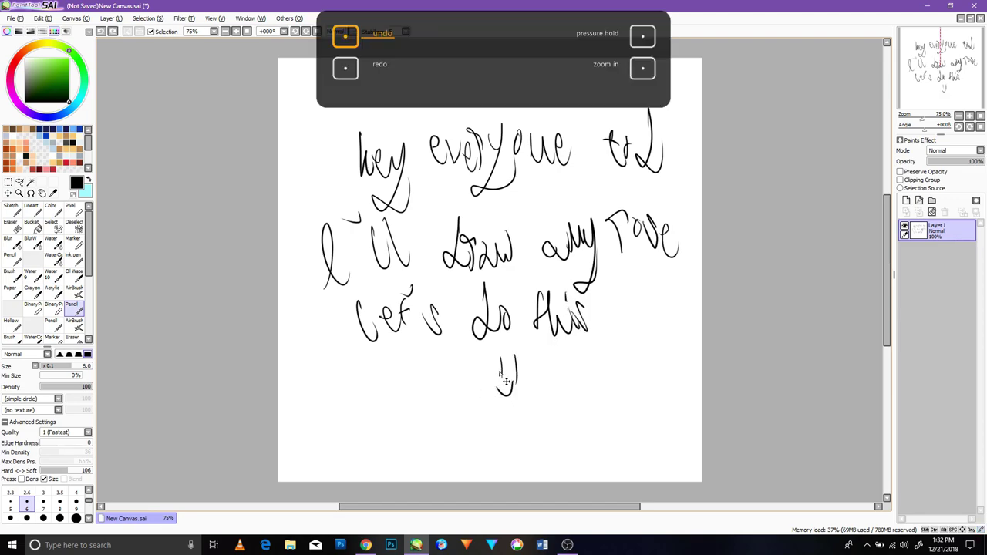
# - Clear the handwriting from the layer and add a linework layer above it
pyautogui.click(932, 212)
pyautogui.click(919, 201)
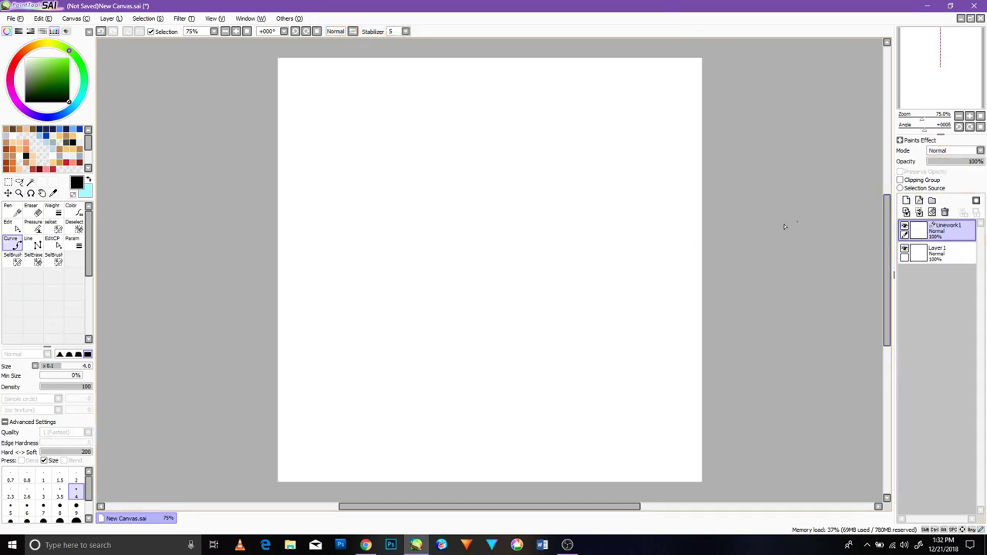
# - Draw a large closed circle for the head in the middle of the canvas with the Curve tool
pyautogui.click(478, 165)
pyautogui.press('Delete')
pyautogui.click(478, 166)
pyautogui.press('Delete')
pyautogui.press('Delete')
pyautogui.click(479, 166)
pyautogui.press('Delete')
pyautogui.click(480, 167)
pyautogui.press('Delete')
pyautogui.press('Delete')
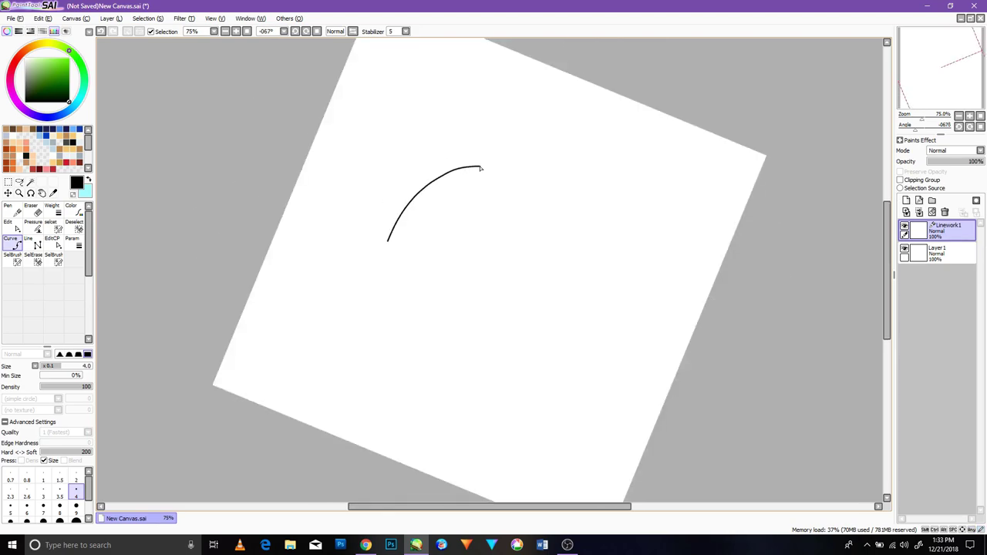
pyautogui.press('Delete')
pyautogui.press('Delete')
pyautogui.press('Delete')
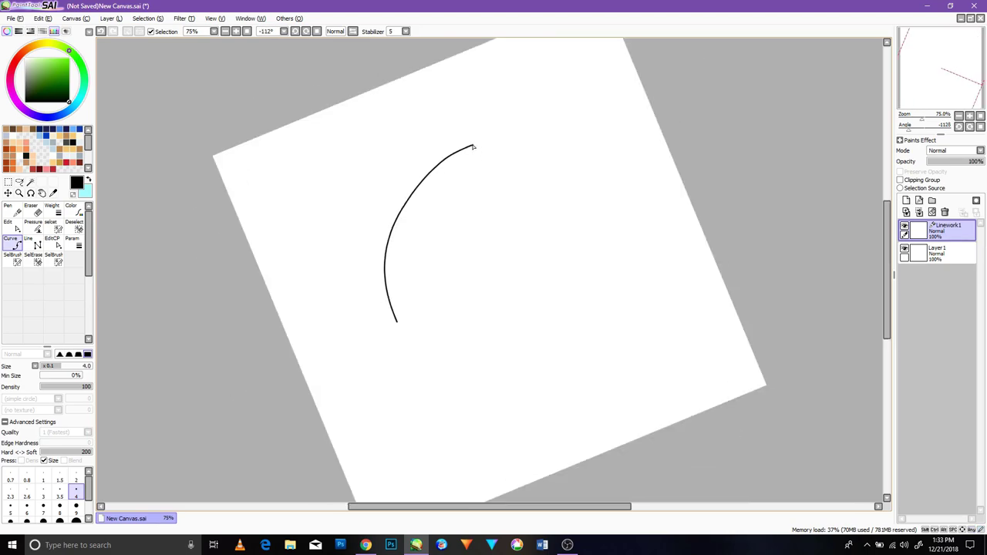
pyautogui.press('Delete')
pyautogui.press('Delete')
pyautogui.press('Delete')
pyautogui.press('Delete')
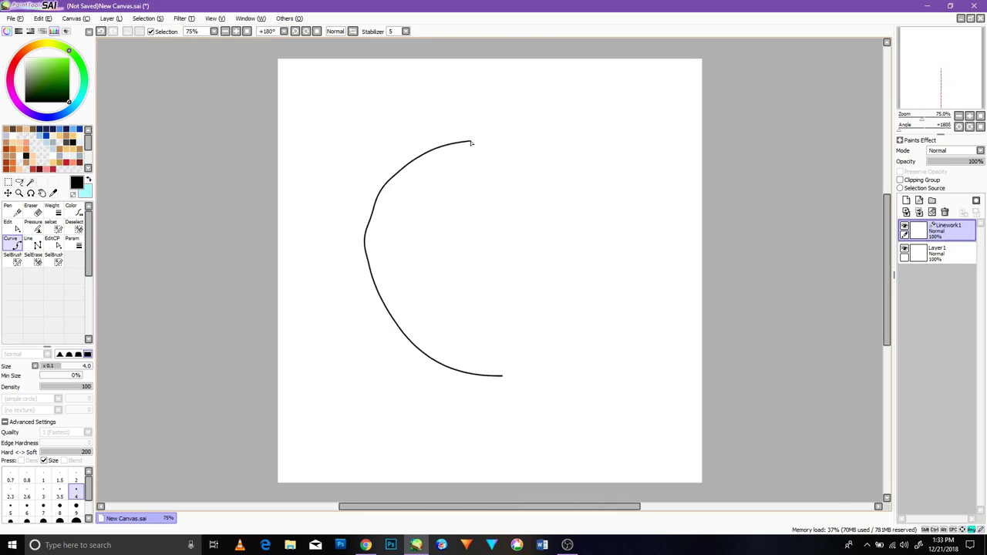
pyautogui.press('Delete')
pyautogui.press('Delete')
pyautogui.press('Delete')
pyautogui.press('Delete')
pyautogui.press('Delete')
pyautogui.press('Delete')
pyautogui.press('Delete')
pyautogui.press('Delete')
pyautogui.press('Delete')
pyautogui.press('Delete')
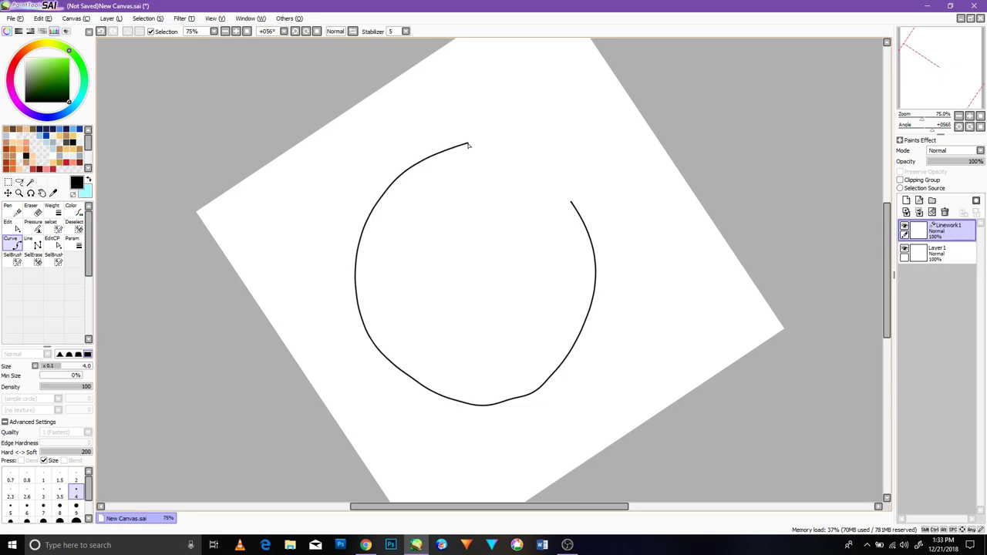
pyautogui.press('Delete')
pyautogui.press('Delete')
pyautogui.press('Delete')
pyautogui.press('Delete')
pyautogui.doubleClick(478, 167)
pyautogui.moveTo(425, 164)
pyautogui.mouseDown()
pyautogui.moveTo(432, 169)
pyautogui.moveTo(407, 181)
pyautogui.mouseUp()
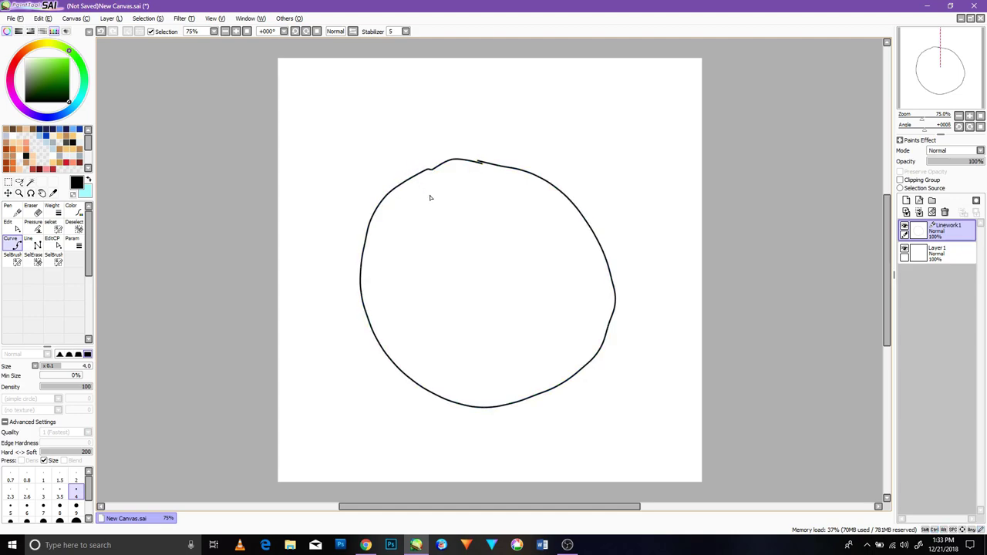
# - Draw a slanted vertical and a crossing guideline through the head circle and bend both into curves
pyautogui.click(508, 138)
pyautogui.doubleClick(424, 434)
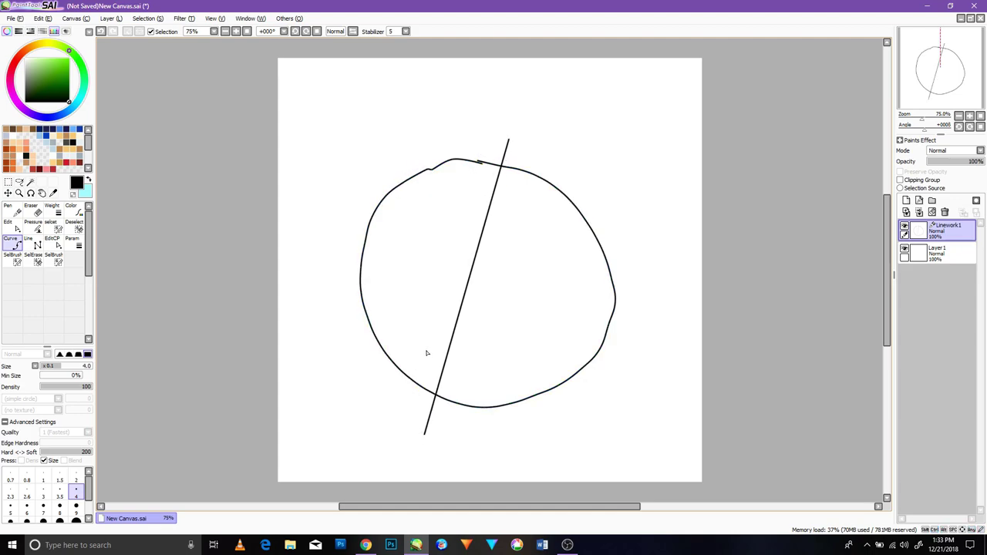
pyautogui.click(353, 235)
pyautogui.click(613, 378)
pyautogui.press('Return')
pyautogui.keyDown('ctrl'); pyautogui.moveTo(478, 306); pyautogui.dragTo(464, 334); pyautogui.keyUp('ctrl')
# - Merge the linework layer into the layer below and shrink the circle and guidelines into the canvas's upper middle
pyautogui.click(920, 212)
pyautogui.click(7, 182)
pyautogui.moveTo(303, 117)
pyautogui.mouseDown()
pyautogui.moveTo(626, 347)
pyautogui.moveTo(657, 466)
pyautogui.mouseUp()
pyautogui.hotkey('ctrl', 't')
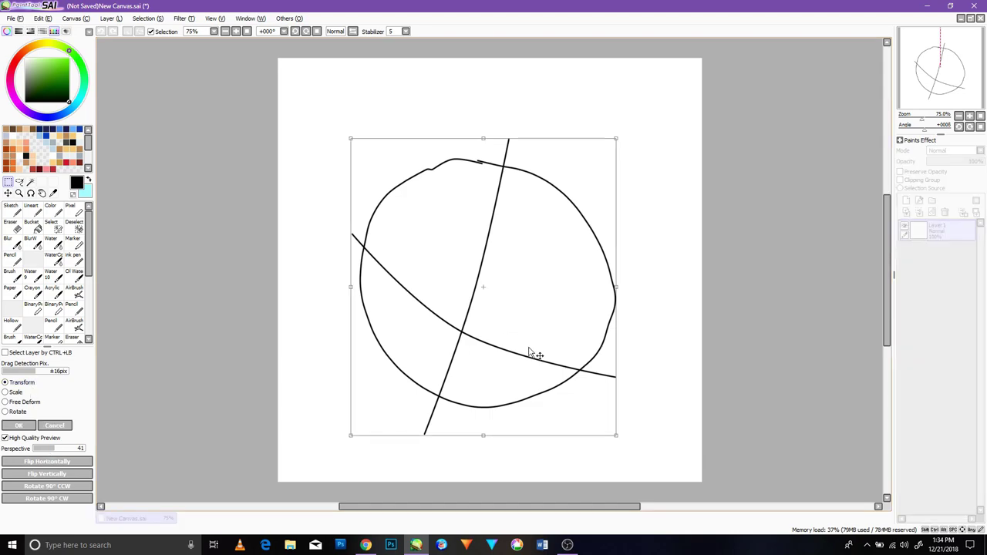
pyautogui.moveTo(612, 431)
pyautogui.mouseDown()
pyautogui.moveTo(602, 383)
pyautogui.moveTo(462, 222)
pyautogui.moveTo(505, 267)
pyautogui.moveTo(531, 265)
pyautogui.moveTo(503, 242)
pyautogui.mouseUp()
pyautogui.click(34, 426)
pyautogui.hotkey('ctrl', 'd')
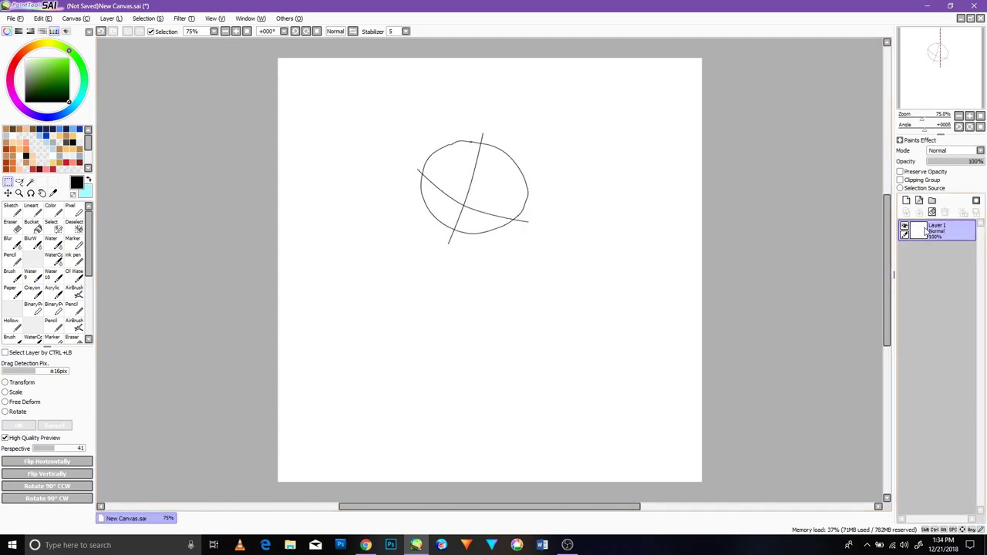
# - Rename the guide layer "DS;" and lower its opacity to 43%
pyautogui.doubleClick(925, 230)
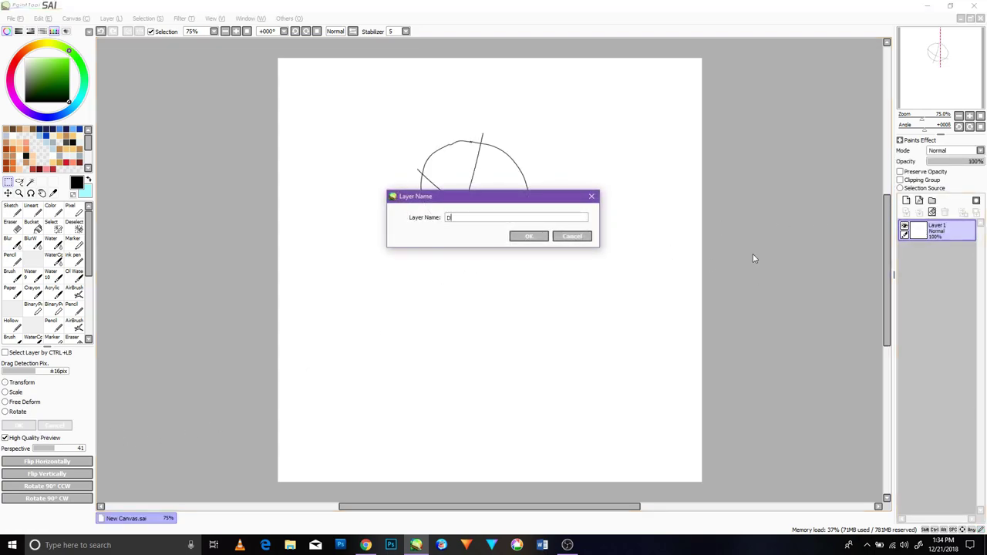
pyautogui.press('Return')
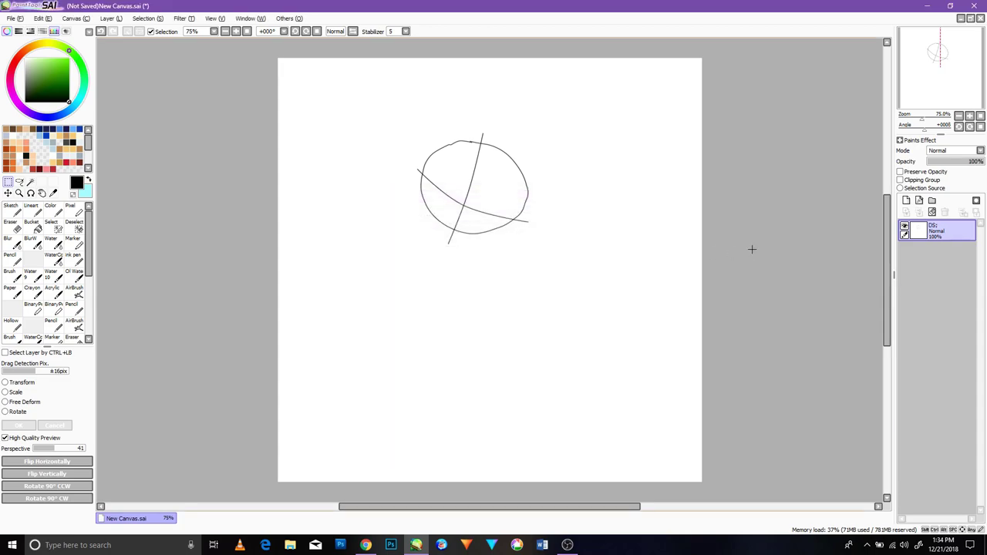
pyautogui.click(951, 161)
# - Add a new normal layer above the guide layer, undoing a linework layer added first
pyautogui.click(918, 200)
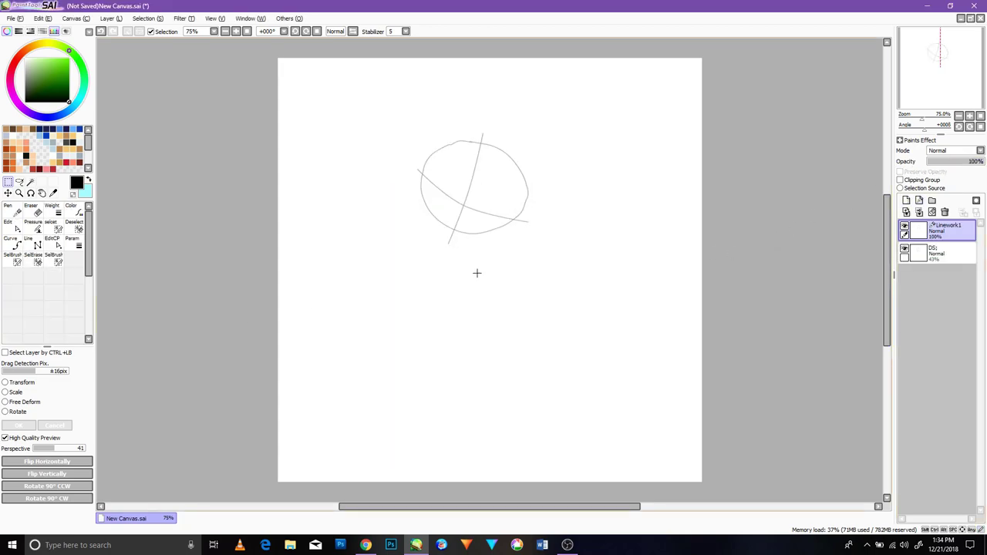
pyautogui.hotkey('ctrl', 'z')
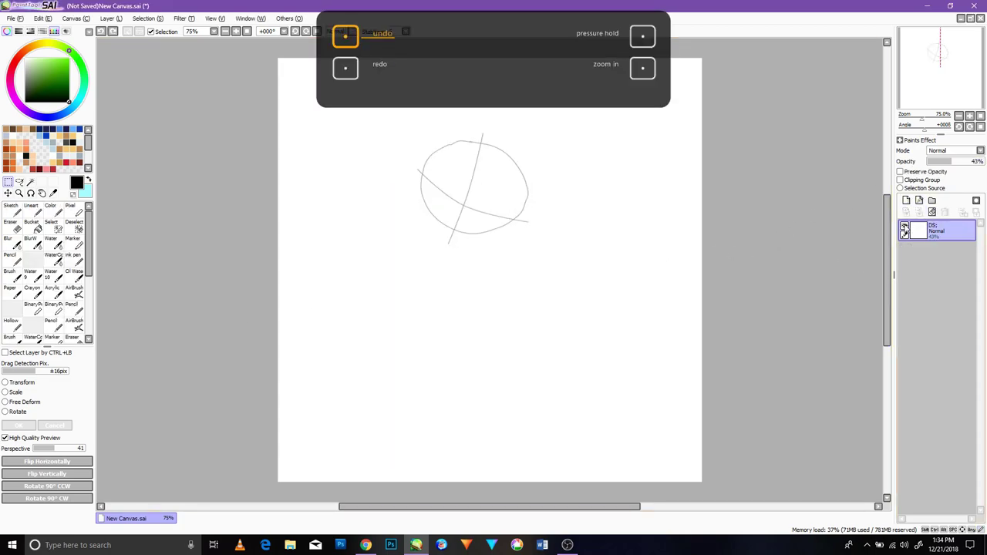
pyautogui.click(906, 201)
# - Draw the muzzle's upper edge and rounded right side with the Pencil, starting at the guideline crossing
pyautogui.scroll(2, 240, 275)
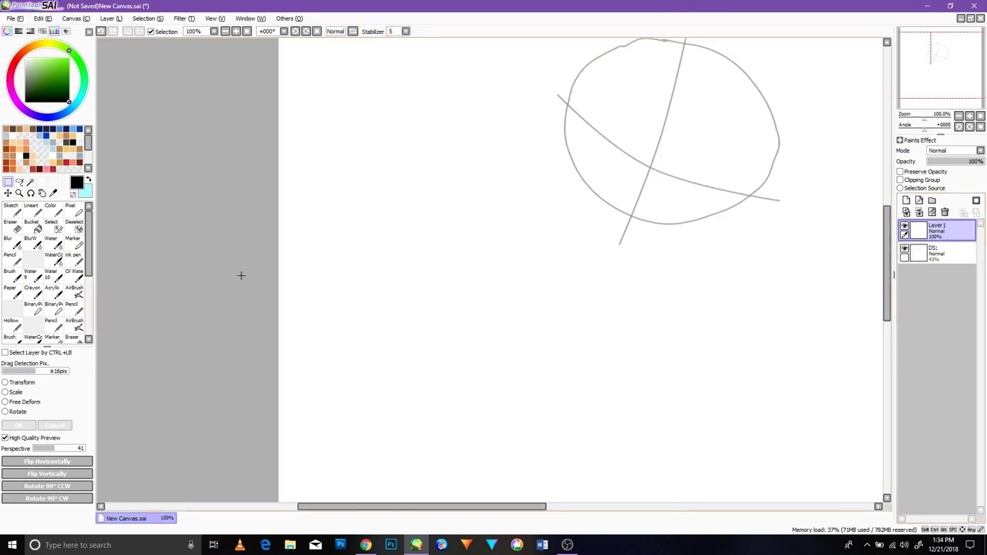
pyautogui.moveTo(597, 190); pyautogui.dragTo(536, 257)
pyautogui.click(74, 308)
pyautogui.moveTo(493, 269); pyautogui.dragTo(524, 274)
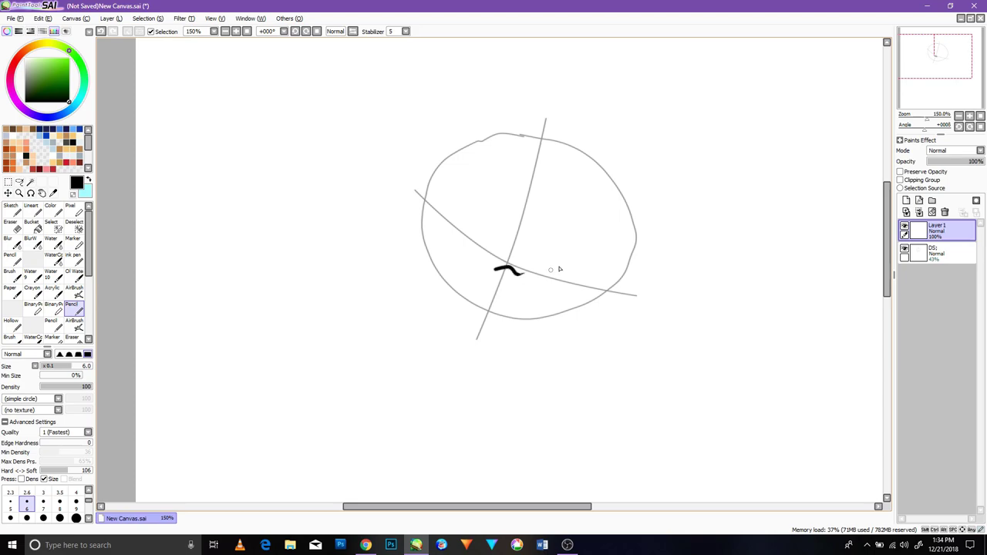
pyautogui.moveTo(606, 304)
pyautogui.mouseDown()
pyautogui.moveTo(595, 284)
pyautogui.moveTo(533, 294)
pyautogui.moveTo(565, 275)
pyautogui.moveTo(608, 300)
pyautogui.moveTo(575, 312)
pyautogui.mouseUp()
pyautogui.hotkey('ctrl', 'z')
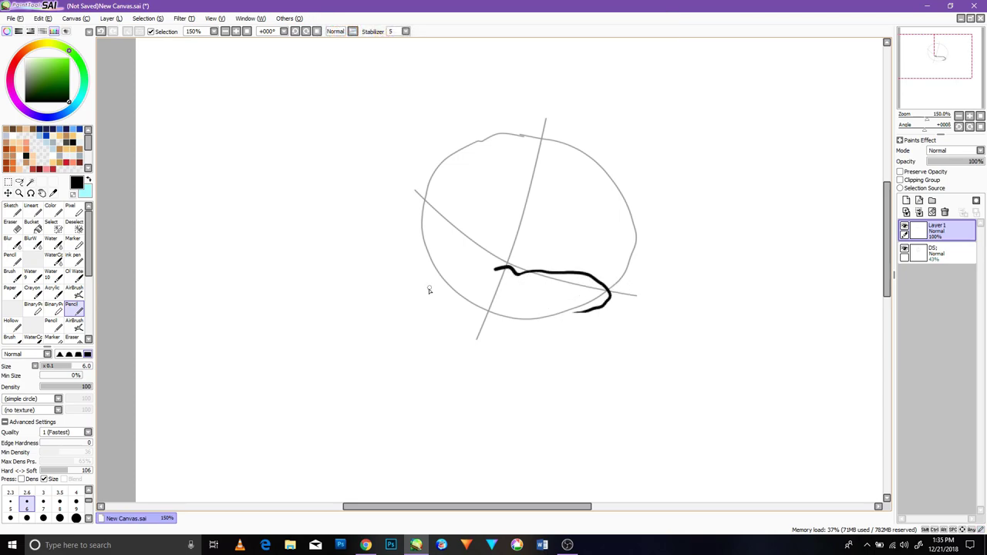
# - Draw the muzzle's lower edge along the bottom of the circle and up to its left side
pyautogui.moveTo(426, 260)
pyautogui.mouseDown()
pyautogui.moveTo(484, 274)
pyautogui.moveTo(468, 276)
pyautogui.moveTo(498, 271)
pyautogui.mouseUp()
pyautogui.hotkey('ctrl', 'z')
pyautogui.moveTo(586, 309)
pyautogui.mouseDown()
pyautogui.moveTo(512, 310)
pyautogui.moveTo(427, 266)
pyautogui.mouseUp()
pyautogui.hotkey('ctrl', 'z')
pyautogui.hotkey('ctrl', 'z')
pyautogui.hotkey('ctrl', 'z')
pyautogui.hotkey('ctrl', 'y')
pyautogui.moveTo(498, 271)
pyautogui.mouseDown()
pyautogui.moveTo(426, 244)
pyautogui.moveTo(479, 318)
pyautogui.moveTo(545, 324)
pyautogui.moveTo(592, 312)
pyautogui.mouseUp()
pyautogui.hotkey('ctrl', 'z')
pyautogui.moveTo(500, 269)
pyautogui.mouseDown()
pyautogui.moveTo(435, 246)
pyautogui.moveTo(517, 336)
pyautogui.moveTo(593, 314)
pyautogui.moveTo(480, 314)
pyautogui.moveTo(421, 270)
pyautogui.mouseUp()
pyautogui.hotkey('ctrl', 'z')
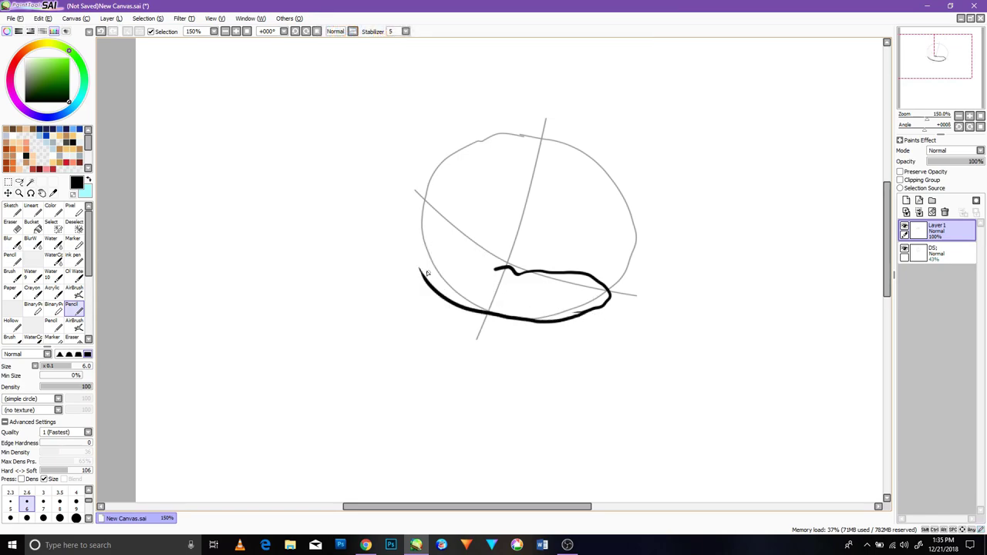
# - Close the muzzle outline with a rounded upper-left edge running to the nose bump
pyautogui.moveTo(501, 267)
pyautogui.mouseDown()
pyautogui.moveTo(474, 323)
pyautogui.moveTo(464, 270)
pyautogui.moveTo(505, 272)
pyautogui.mouseUp()
pyautogui.hotkey('ctrl', 'z')
pyautogui.hotkey('ctrl', 'z')
pyautogui.moveTo(420, 273); pyautogui.dragTo(505, 269)
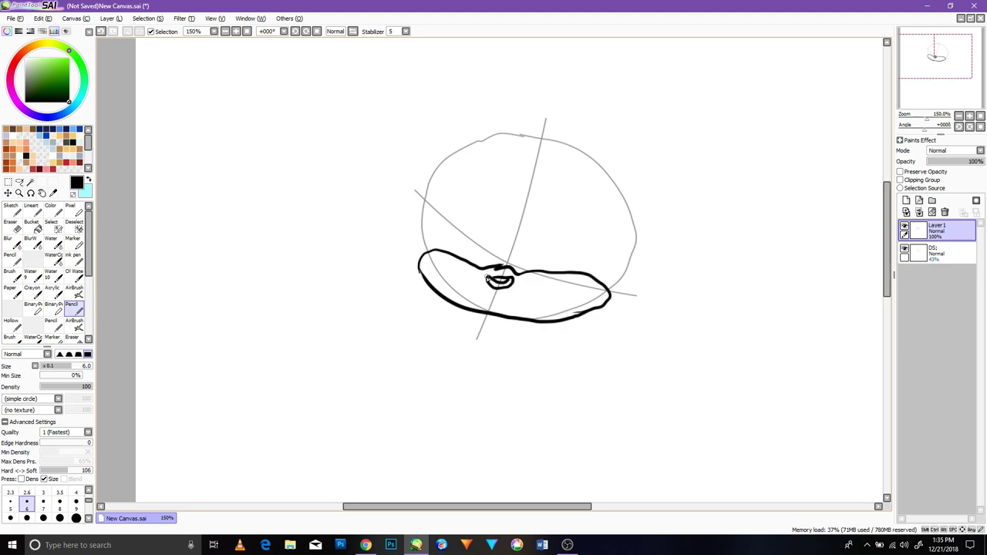
# - Undo the small nose strokes, then erase and redraw the bump in the muzzle's top edge
pyautogui.hotkey('ctrl', 'z')
pyautogui.hotkey('ctrl', 'z')
pyautogui.click(15, 227)
pyautogui.moveTo(486, 264); pyautogui.dragTo(516, 276)
pyautogui.click(74, 307)
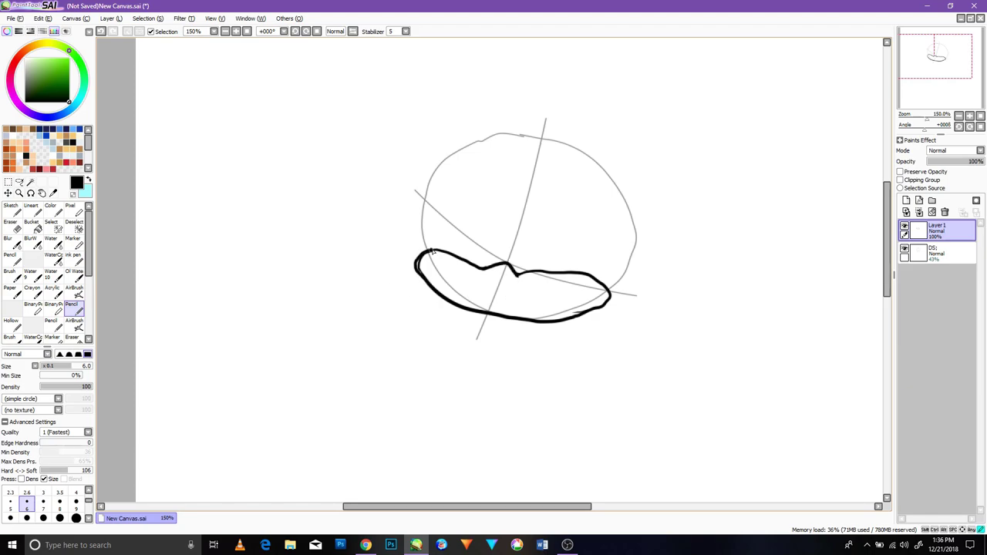
# - Draw an oval nose and a small open mouth in the muzzle, and outline the two joined eyes above it
pyautogui.moveTo(438, 249)
pyautogui.mouseDown()
pyautogui.moveTo(554, 293)
pyautogui.moveTo(538, 305)
pyautogui.mouseUp()
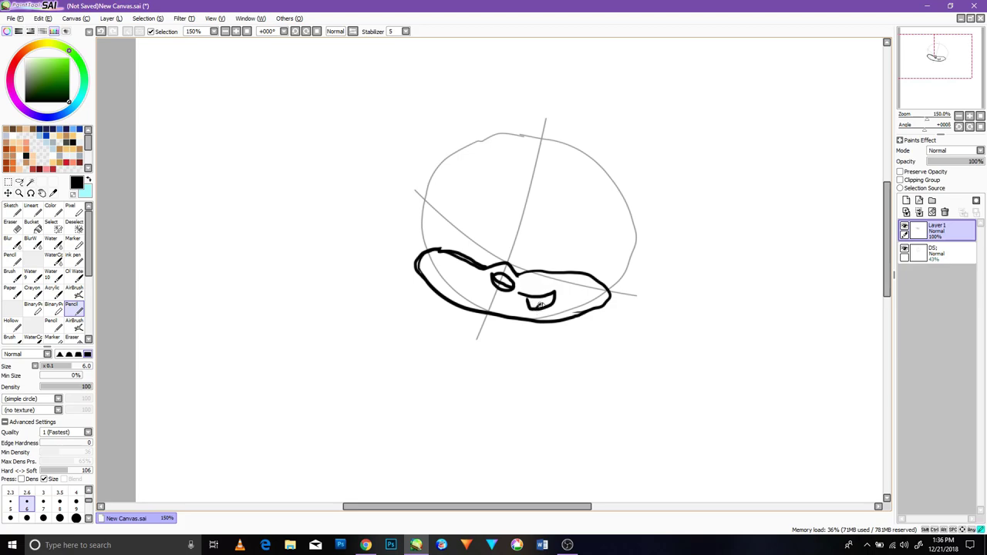
pyautogui.moveTo(509, 199); pyautogui.dragTo(543, 202)
pyautogui.moveTo(597, 274); pyautogui.dragTo(539, 205)
pyautogui.moveTo(441, 255)
pyautogui.mouseDown()
pyautogui.moveTo(436, 210)
pyautogui.moveTo(517, 218)
pyautogui.mouseUp()
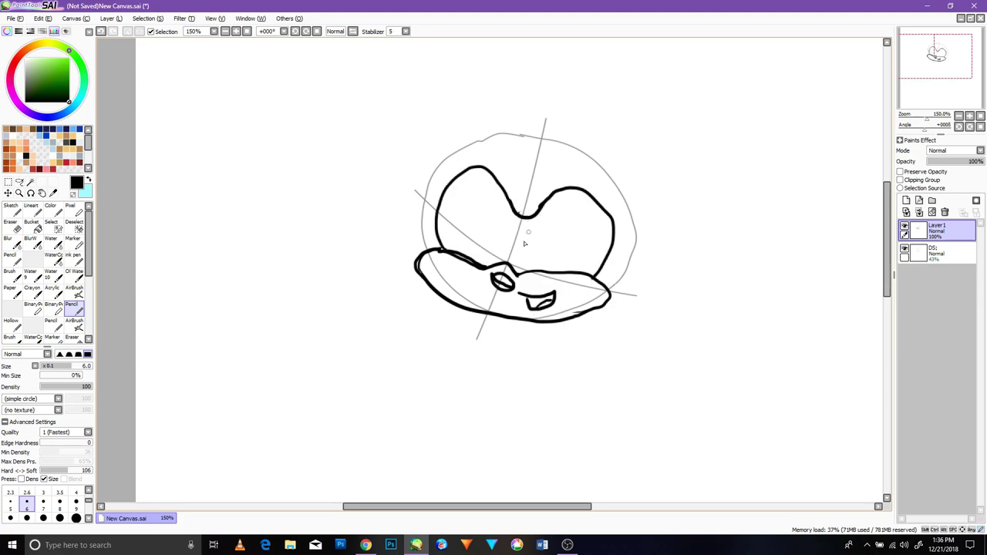
pyautogui.moveTo(475, 171); pyautogui.dragTo(507, 197)
pyautogui.moveTo(430, 127); pyautogui.dragTo(486, 187)
pyautogui.moveTo(419, 147); pyautogui.dragTo(487, 191)
pyautogui.hotkey('ctrl', 'z')
pyautogui.hotkey('ctrl', 'z')
pyautogui.hotkey('ctrl', 'z')
pyautogui.hotkey('ctrl', 'z')
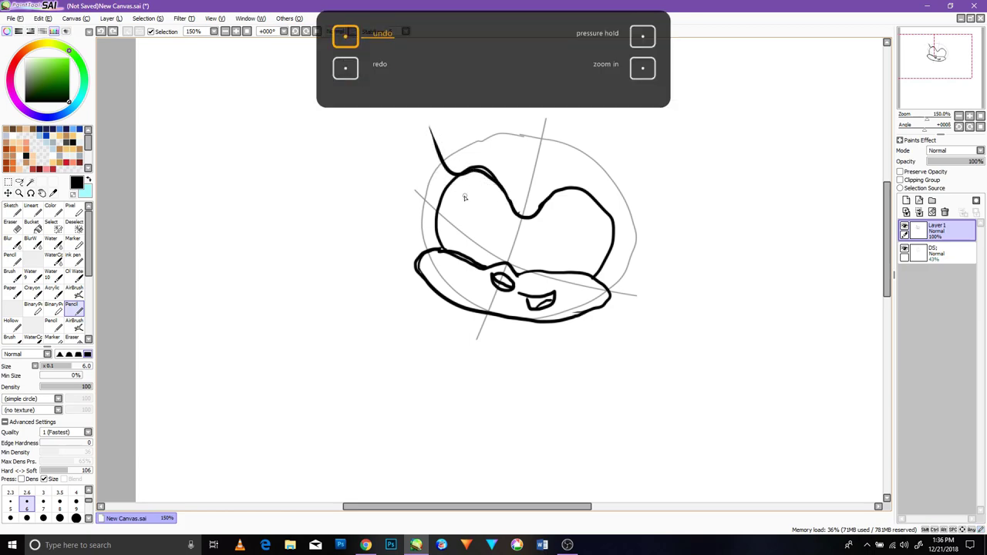
# - Draw thick upper eyelids with flared outer lashes on both eyes
pyautogui.moveTo(413, 143); pyautogui.dragTo(461, 189)
pyautogui.moveTo(415, 165); pyautogui.dragTo(452, 193)
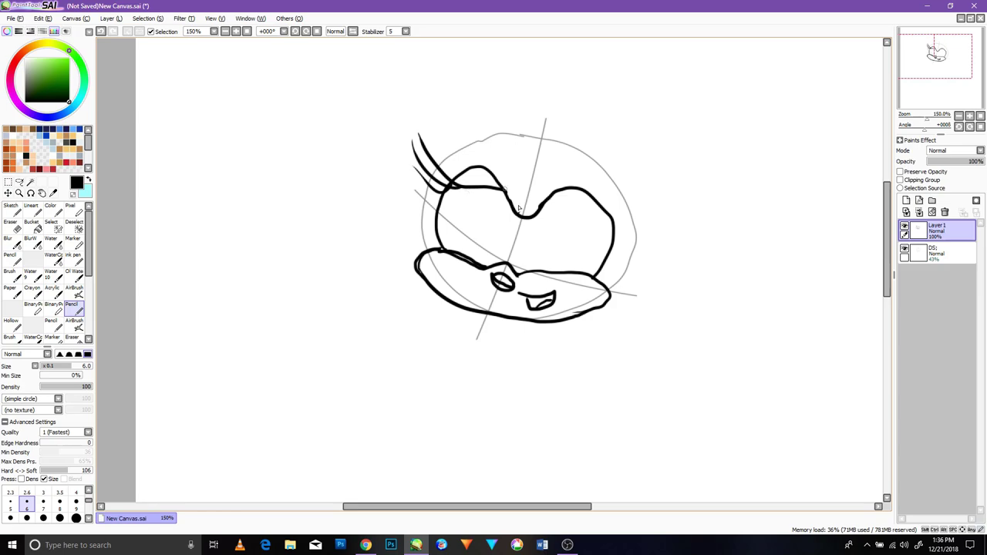
pyautogui.hotkey('ctrl', 'z')
pyautogui.moveTo(550, 199); pyautogui.dragTo(641, 199)
pyautogui.moveTo(595, 208); pyautogui.dragTo(644, 183)
pyautogui.moveTo(596, 207); pyautogui.dragTo(643, 171)
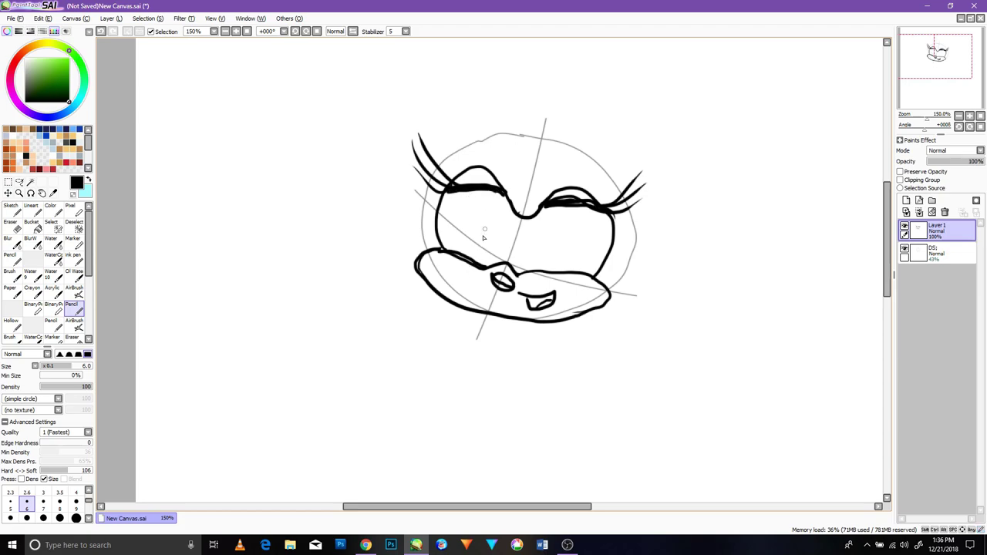
# - Draw the pointed fringe spikes above and between the eyes, plus the pointed right ear with its inner outline
pyautogui.moveTo(538, 196); pyautogui.dragTo(507, 231)
pyautogui.moveTo(506, 146); pyautogui.dragTo(503, 222)
pyautogui.moveTo(537, 147)
pyautogui.mouseDown()
pyautogui.moveTo(480, 112)
pyautogui.moveTo(506, 161)
pyautogui.moveTo(552, 157)
pyautogui.moveTo(540, 216)
pyautogui.moveTo(505, 148)
pyautogui.moveTo(523, 208)
pyautogui.mouseUp()
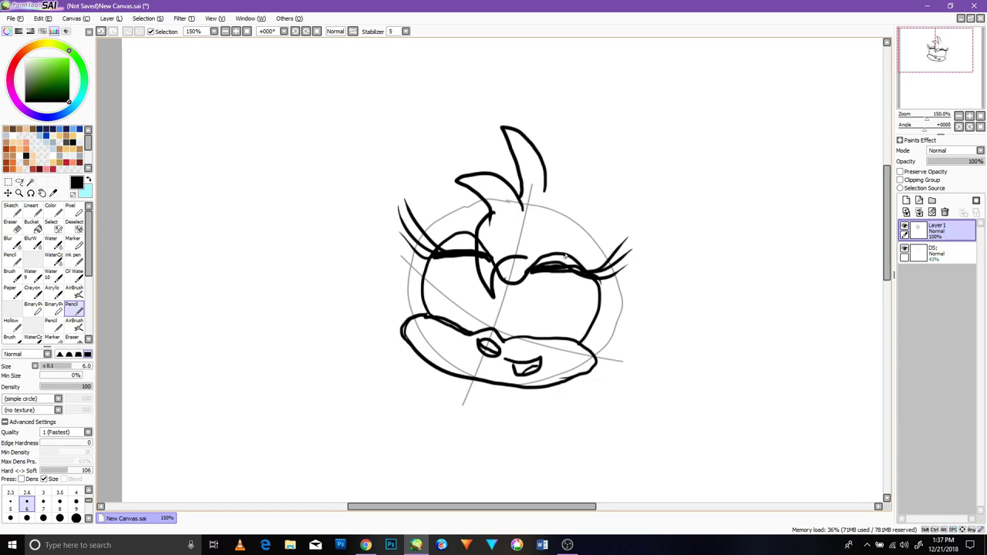
pyautogui.moveTo(583, 223)
pyautogui.mouseDown()
pyautogui.moveTo(637, 186)
pyautogui.moveTo(613, 254)
pyautogui.moveTo(622, 194)
pyautogui.moveTo(611, 246)
pyautogui.mouseUp()
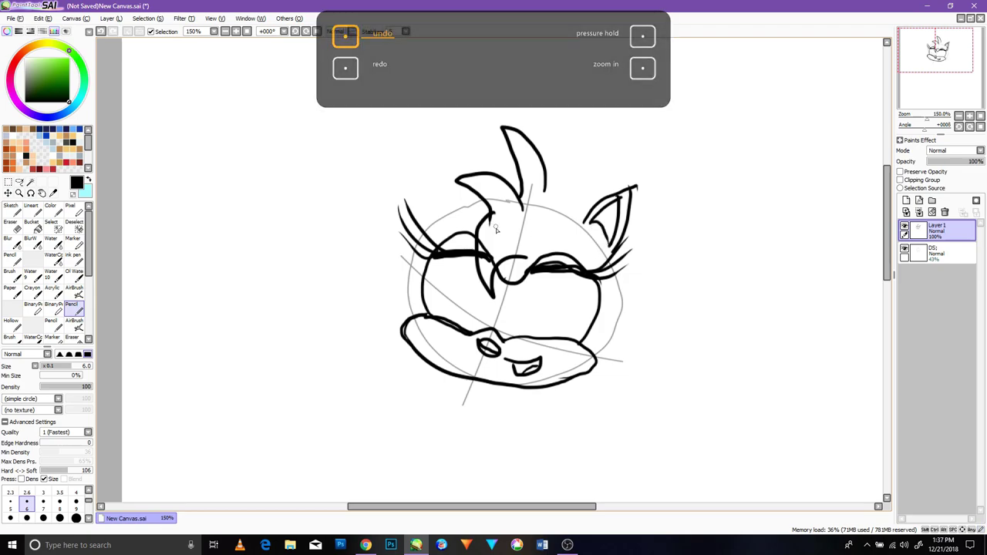
pyautogui.moveTo(429, 222); pyautogui.dragTo(419, 141)
pyautogui.moveTo(469, 199); pyautogui.dragTo(419, 148)
pyautogui.moveTo(436, 216)
pyautogui.mouseDown()
pyautogui.moveTo(430, 166)
pyautogui.moveTo(460, 202)
pyautogui.mouseUp()
pyautogui.moveTo(436, 208)
pyautogui.mouseDown()
pyautogui.moveTo(461, 213)
pyautogui.moveTo(409, 137)
pyautogui.moveTo(416, 152)
pyautogui.mouseUp()
pyautogui.hotkey('ctrl', 'z')
pyautogui.hotkey('ctrl', 'z')
pyautogui.hotkey('ctrl', 'z')
pyautogui.hotkey('ctrl', 'z')
pyautogui.hotkey('ctrl', 'z')
pyautogui.moveTo(470, 202); pyautogui.dragTo(433, 163)
pyautogui.hotkey('ctrl', 'z')
# - Draw the pointed left ear with its inner outline and a tall oval pupil in each eye
pyautogui.moveTo(471, 201); pyautogui.dragTo(413, 153)
pyautogui.hotkey('ctrl', 'z')
pyautogui.moveTo(443, 216); pyautogui.dragTo(434, 181)
pyautogui.moveTo(434, 180); pyautogui.dragTo(467, 210)
pyautogui.moveTo(563, 311)
pyautogui.mouseDown()
pyautogui.moveTo(528, 242)
pyautogui.moveTo(518, 272)
pyautogui.moveTo(509, 224)
pyautogui.moveTo(515, 254)
pyautogui.mouseUp()
pyautogui.moveTo(457, 225)
pyautogui.mouseDown()
pyautogui.moveTo(467, 242)
pyautogui.moveTo(451, 219)
pyautogui.mouseUp()
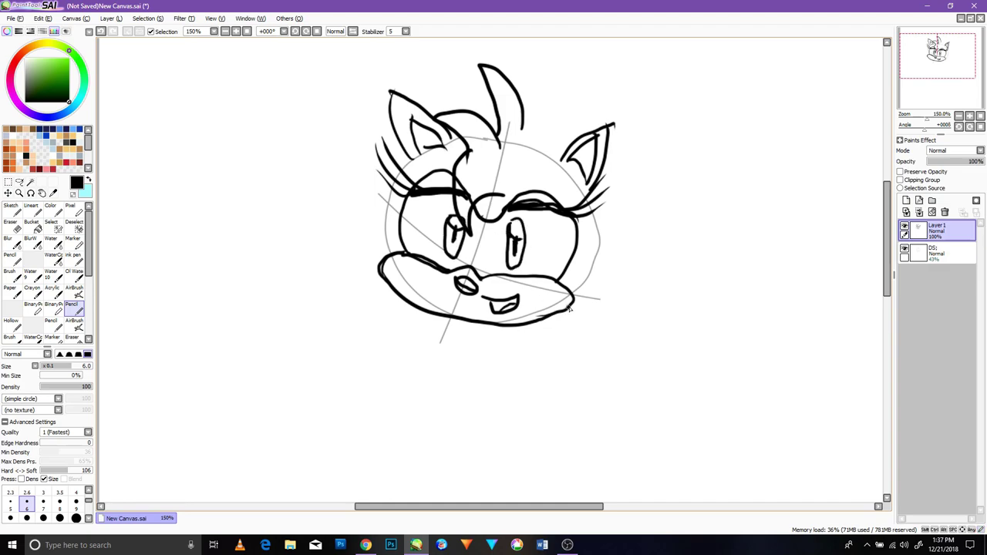
# - Outline the hair with long curves down both sides of the face and across the head's top between the ears
pyautogui.moveTo(580, 245)
pyautogui.mouseDown()
pyautogui.moveTo(529, 338)
pyautogui.moveTo(620, 279)
pyautogui.moveTo(626, 202)
pyautogui.moveTo(606, 163)
pyautogui.mouseUp()
pyautogui.moveTo(399, 318)
pyautogui.mouseDown()
pyautogui.moveTo(377, 266)
pyautogui.moveTo(378, 145)
pyautogui.mouseUp()
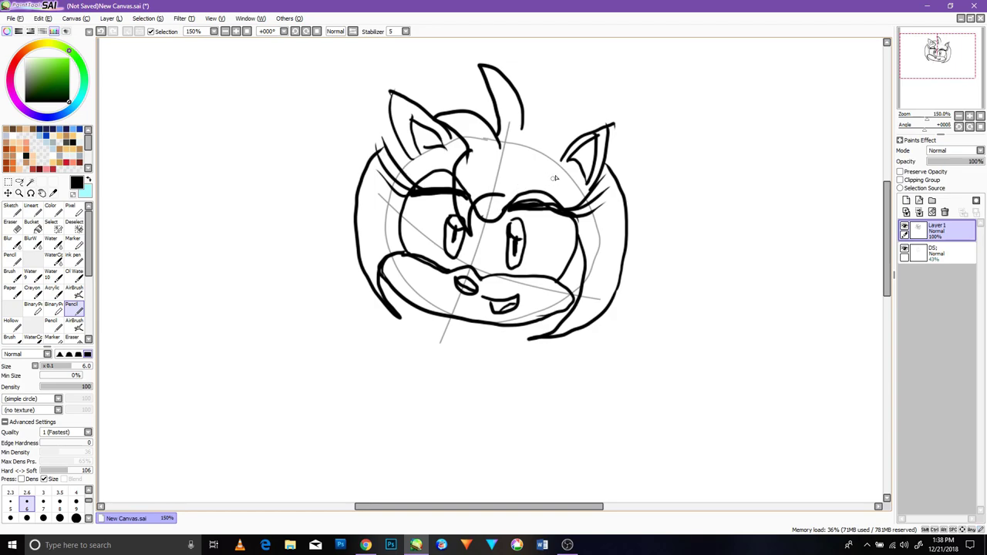
pyautogui.moveTo(552, 135); pyautogui.dragTo(527, 128)
pyautogui.moveTo(615, 144); pyautogui.dragTo(601, 197)
pyautogui.moveTo(580, 131)
pyautogui.mouseDown()
pyautogui.moveTo(518, 112)
pyautogui.moveTo(436, 110)
pyautogui.mouseUp()
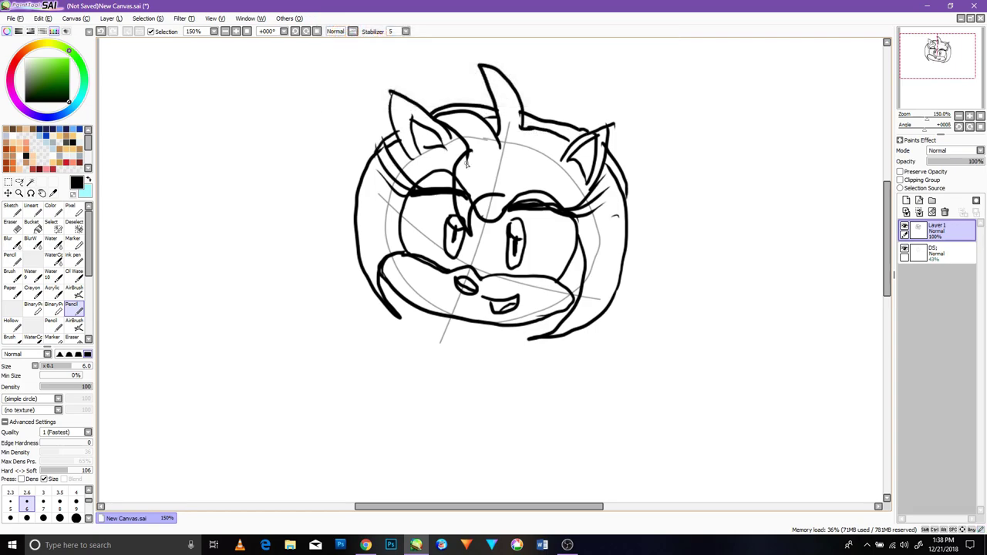
# - Erase the stray mark inside the hair's right side and touch up the tip of the right ear
pyautogui.click(16, 228)
pyautogui.click(617, 216)
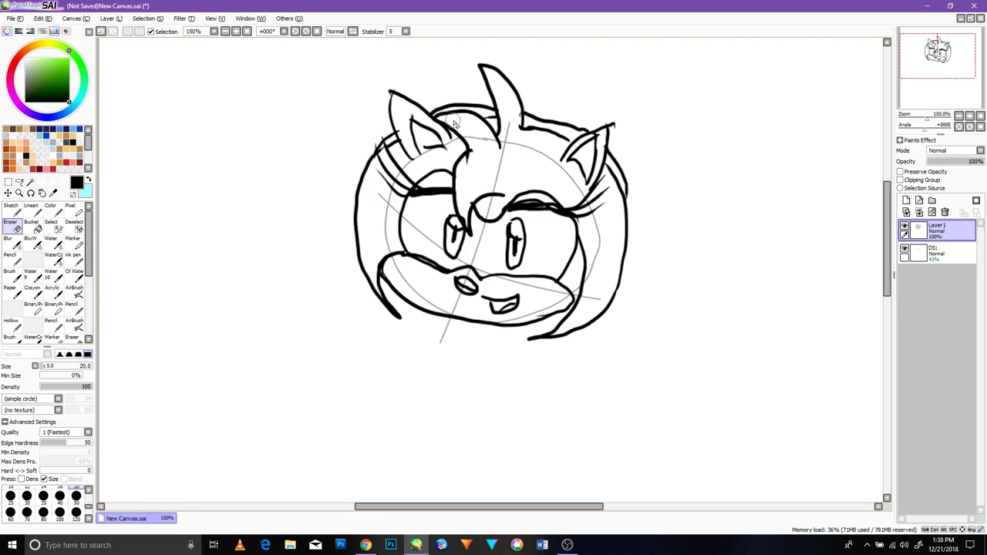
pyautogui.click(73, 306)
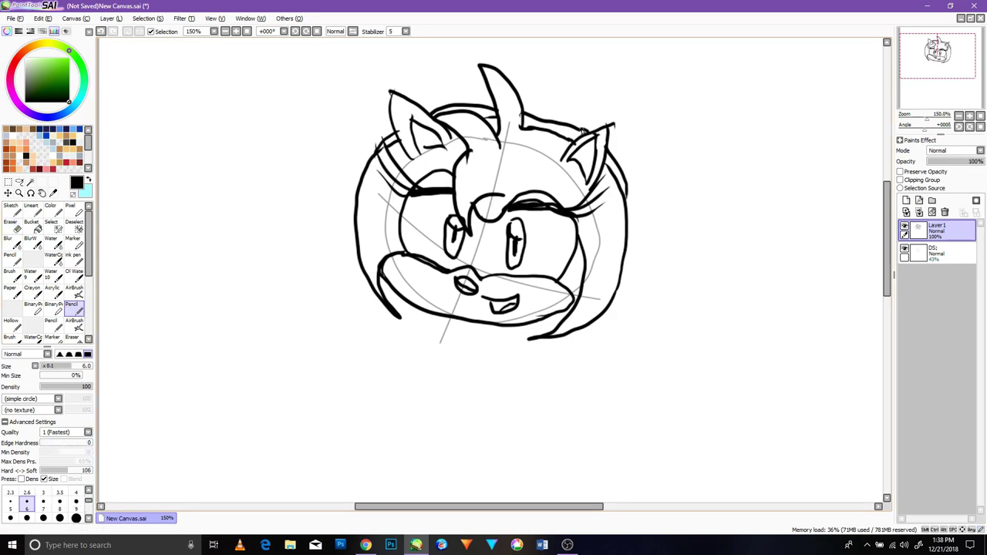
pyautogui.moveTo(614, 126); pyautogui.dragTo(605, 150)
# - Draw the collar beneath the chin and add extra pointed strands at the lower hair ends on both sides
pyautogui.moveTo(479, 301)
pyautogui.mouseDown()
pyautogui.moveTo(468, 213)
pyautogui.moveTo(425, 224)
pyautogui.mouseUp()
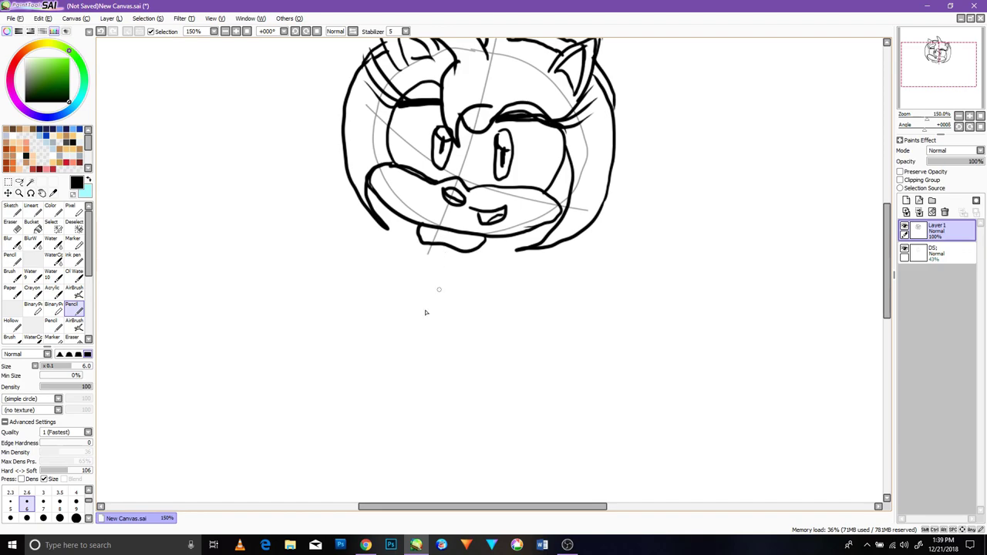
pyautogui.moveTo(347, 236)
pyautogui.mouseDown()
pyautogui.moveTo(353, 270)
pyautogui.moveTo(334, 98)
pyautogui.mouseUp()
pyautogui.click(18, 182)
pyautogui.moveTo(396, 151)
pyautogui.mouseDown()
pyautogui.moveTo(409, 239)
pyautogui.moveTo(374, 224)
pyautogui.mouseUp()
pyautogui.click(128, 30)
pyautogui.click(74, 307)
pyautogui.hotkey('ctrl', 'z')
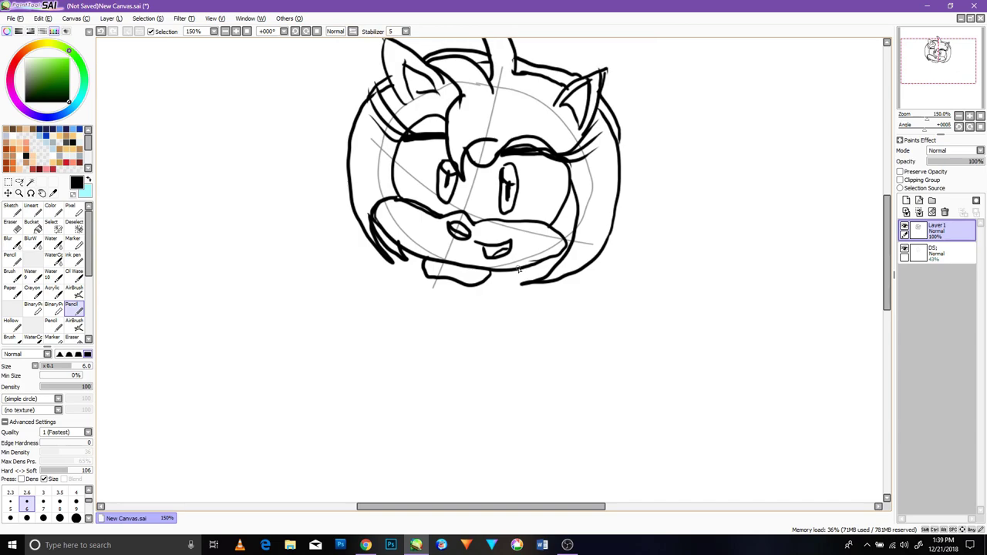
pyautogui.moveTo(517, 278); pyautogui.dragTo(553, 261)
pyautogui.moveTo(558, 253); pyautogui.dragTo(544, 269)
# - Draw the dress from the collar down, with curved sides flaring into a wide rounded skirt hem
pyautogui.moveTo(355, 341); pyautogui.dragTo(421, 267)
pyautogui.hotkey('ctrl', 'z')
pyautogui.moveTo(380, 340)
pyautogui.mouseDown()
pyautogui.moveTo(410, 272)
pyautogui.moveTo(387, 325)
pyautogui.moveTo(337, 389)
pyautogui.mouseUp()
pyautogui.hotkey('ctrl', 'z')
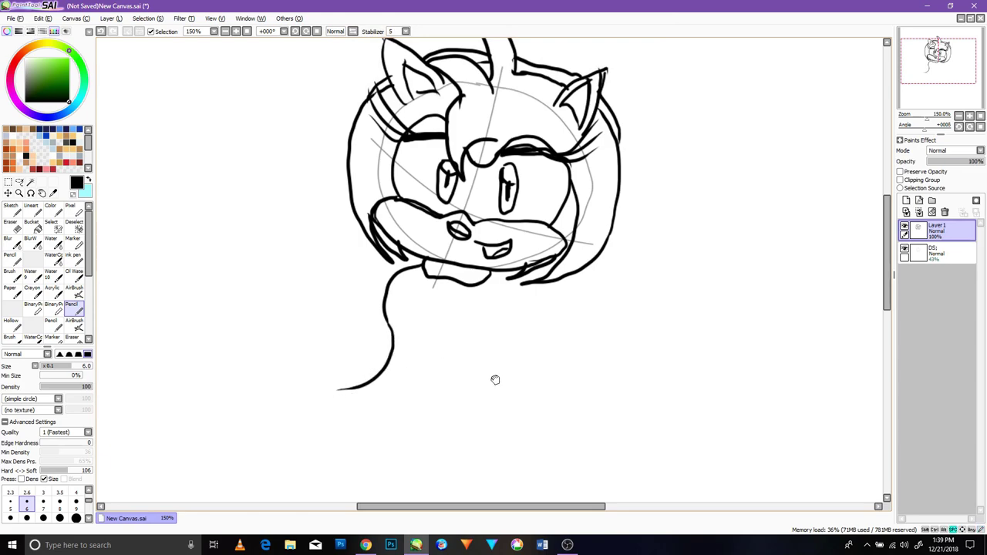
pyautogui.moveTo(497, 381); pyautogui.dragTo(456, 321)
pyautogui.moveTo(448, 221)
pyautogui.mouseDown()
pyautogui.moveTo(448, 289)
pyautogui.moveTo(501, 386)
pyautogui.moveTo(423, 406)
pyautogui.moveTo(245, 331)
pyautogui.mouseUp()
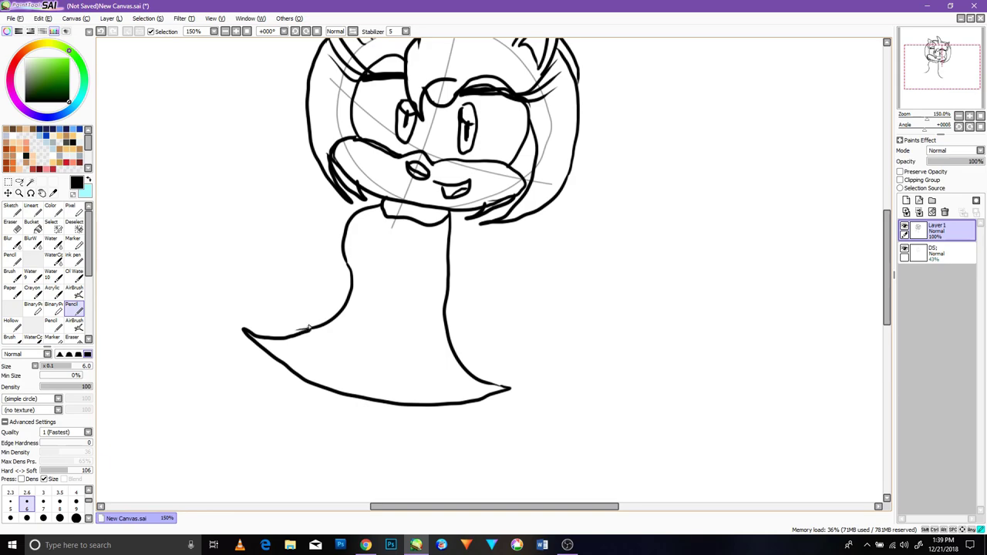
# - Add a trim band along the skirt's lower edge, ending in a point at each side
pyautogui.moveTo(474, 376)
pyautogui.mouseDown()
pyautogui.moveTo(403, 423)
pyautogui.moveTo(204, 328)
pyautogui.mouseUp()
pyautogui.hotkey('ctrl', 'z')
pyautogui.moveTo(477, 376)
pyautogui.mouseDown()
pyautogui.moveTo(520, 378)
pyautogui.moveTo(295, 396)
pyautogui.moveTo(288, 339)
pyautogui.mouseUp()
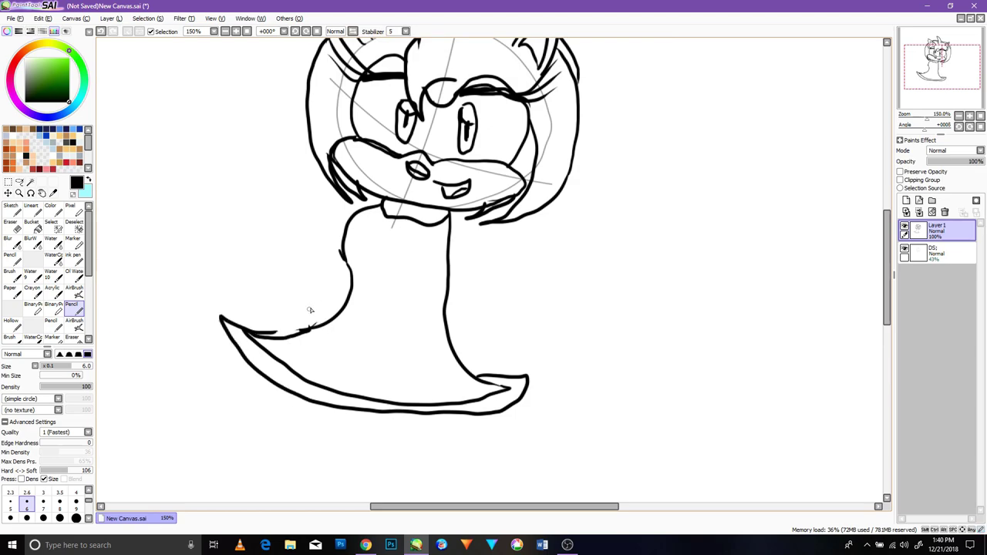
# - Draw the right leg as two lines below the skirt and clean up its outer edge with the eraser
pyautogui.moveTo(358, 394); pyautogui.dragTo(413, 219)
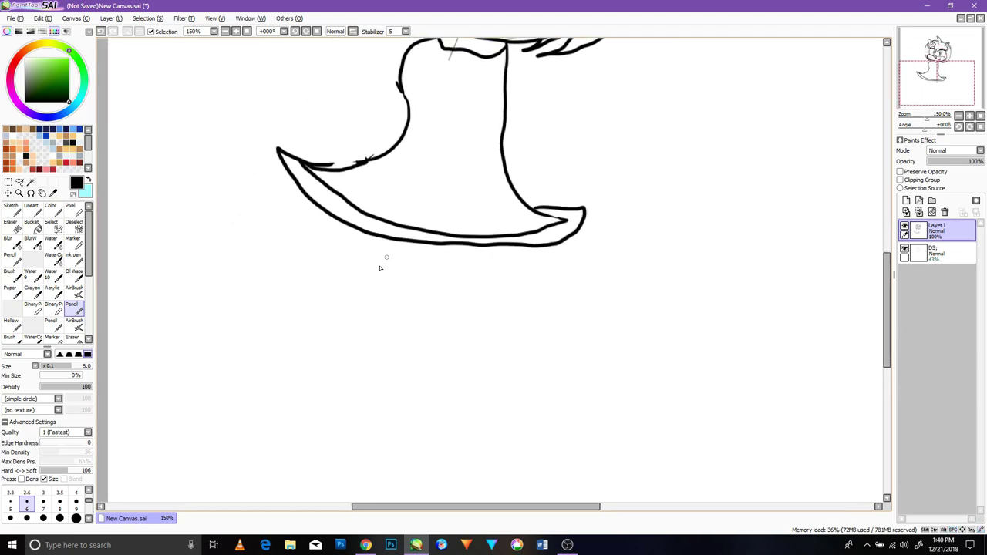
pyautogui.moveTo(478, 249)
pyautogui.mouseDown()
pyautogui.moveTo(492, 346)
pyautogui.moveTo(430, 266)
pyautogui.mouseUp()
pyautogui.moveTo(477, 307)
pyautogui.mouseDown()
pyautogui.moveTo(471, 246)
pyautogui.moveTo(491, 339)
pyautogui.mouseUp()
pyautogui.click(16, 229)
pyautogui.moveTo(485, 276)
pyautogui.mouseDown()
pyautogui.moveTo(478, 255)
pyautogui.moveTo(479, 330)
pyautogui.mouseUp()
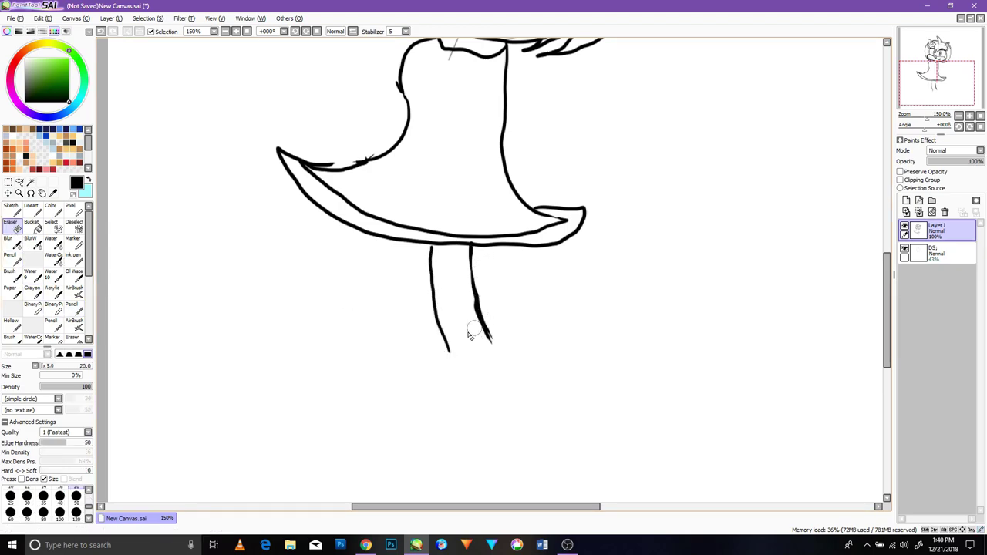
pyautogui.press('n')
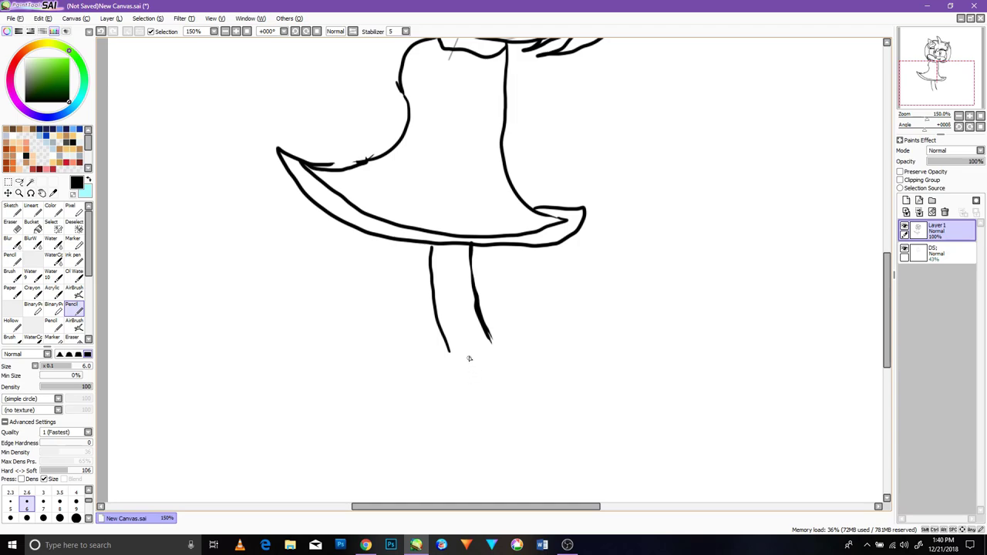
# - Draw the right boot's thick cuff with an inner opening around the bottom of the leg
pyautogui.moveTo(437, 331); pyautogui.dragTo(506, 349)
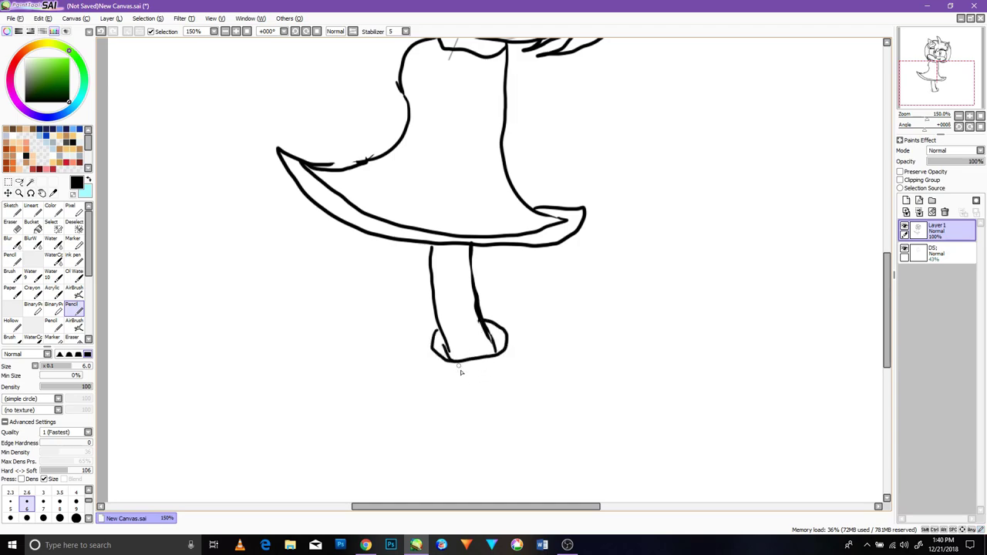
pyautogui.moveTo(505, 391)
pyautogui.mouseDown()
pyautogui.moveTo(433, 385)
pyautogui.moveTo(455, 323)
pyautogui.moveTo(487, 313)
pyautogui.moveTo(516, 378)
pyautogui.moveTo(512, 400)
pyautogui.moveTo(486, 317)
pyautogui.mouseUp()
pyautogui.press('space')
# - Draw the right boot's body from heel to toe with a stripe down the front and curved crease lines
pyautogui.moveTo(517, 271); pyautogui.dragTo(545, 333)
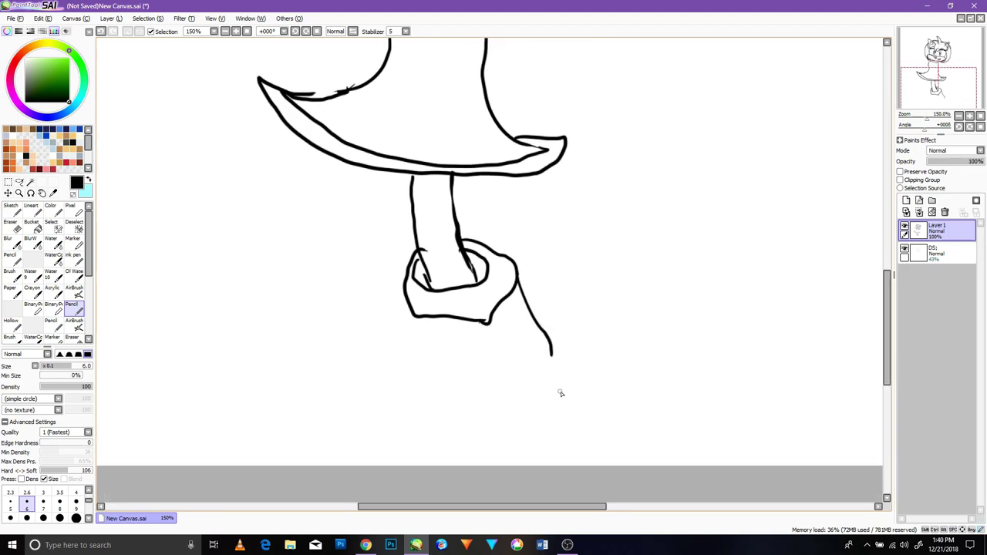
pyautogui.moveTo(473, 427)
pyautogui.mouseDown()
pyautogui.moveTo(419, 425)
pyautogui.moveTo(541, 374)
pyautogui.mouseUp()
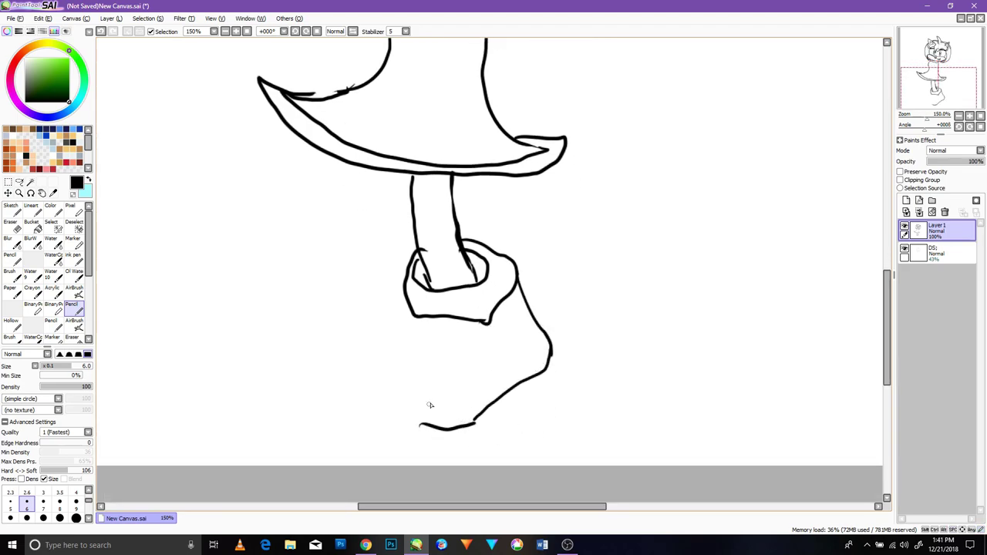
pyautogui.moveTo(420, 425)
pyautogui.mouseDown()
pyautogui.moveTo(408, 382)
pyautogui.moveTo(413, 314)
pyautogui.mouseUp()
pyautogui.moveTo(425, 351); pyautogui.dragTo(473, 383)
pyautogui.moveTo(462, 312)
pyautogui.mouseDown()
pyautogui.moveTo(463, 382)
pyautogui.moveTo(446, 310)
pyautogui.moveTo(471, 325)
pyautogui.mouseUp()
# - Draw the back part of the right boot's sole from the heel towards the toe
pyautogui.click(10, 223)
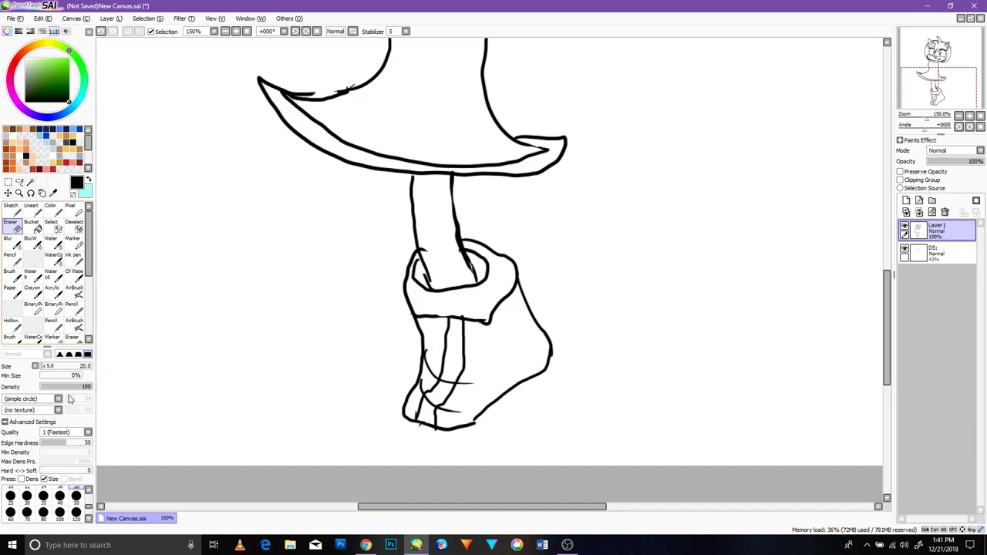
pyautogui.click(74, 308)
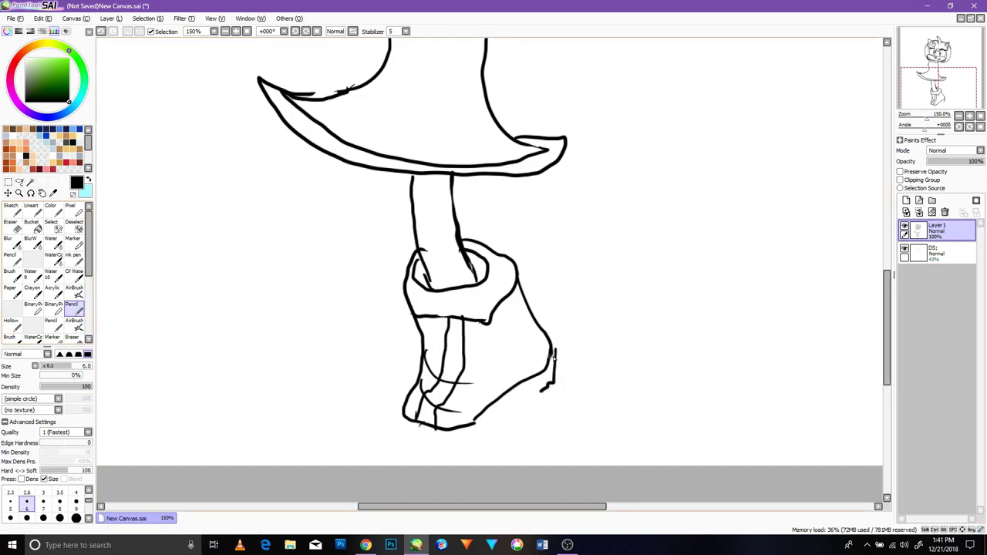
pyautogui.moveTo(468, 426); pyautogui.dragTo(397, 434)
pyautogui.hotkey('ctrl', 'z')
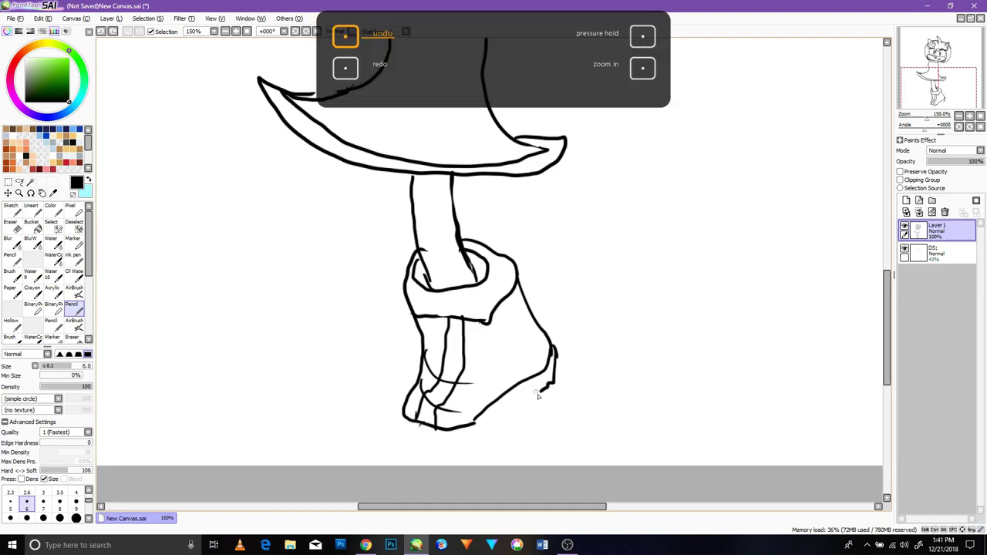
pyautogui.moveTo(525, 403)
pyautogui.mouseDown()
pyautogui.moveTo(464, 445)
pyautogui.moveTo(413, 441)
pyautogui.moveTo(390, 417)
pyautogui.moveTo(461, 417)
pyautogui.moveTo(381, 437)
pyautogui.moveTo(456, 439)
pyautogui.mouseUp()
# - Erase the right boot's old toe edge, redraw a longer toe and complete the sole around it
pyautogui.press('e')
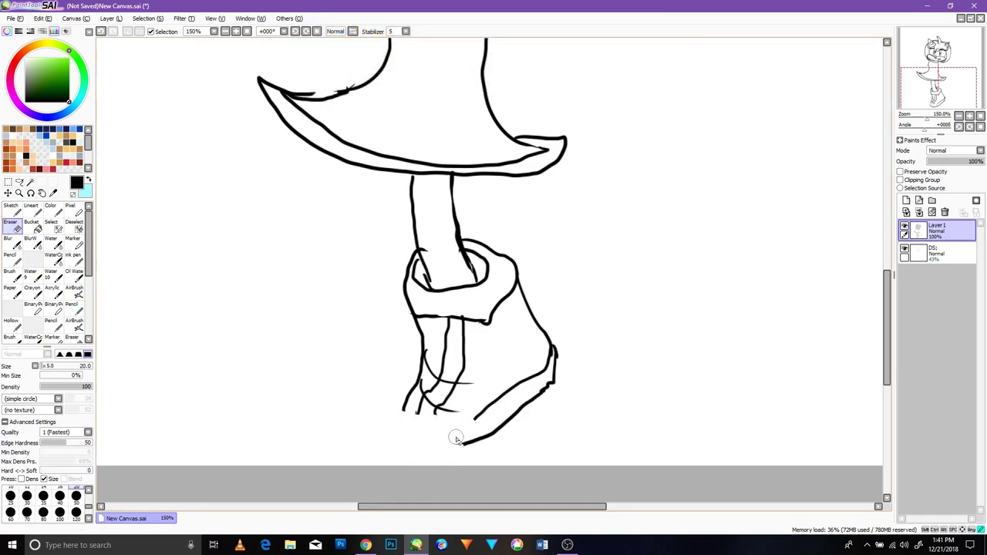
pyautogui.click(74, 308)
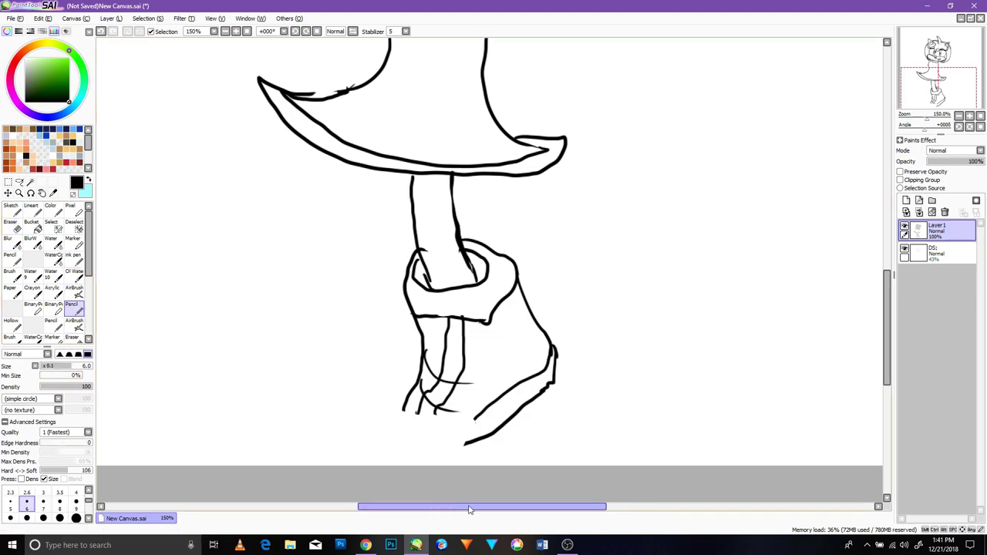
pyautogui.moveTo(377, 424); pyautogui.dragTo(409, 391)
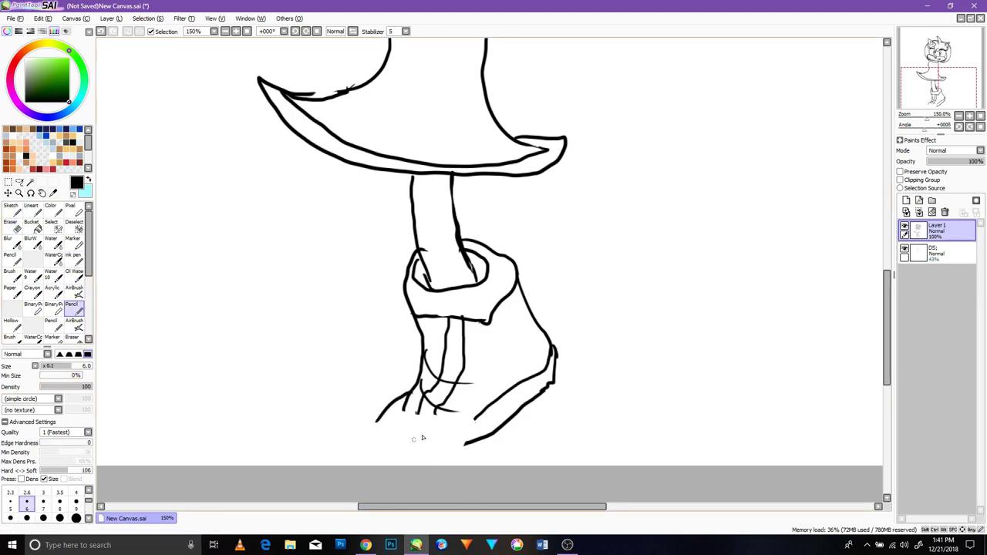
pyautogui.moveTo(438, 442); pyautogui.dragTo(376, 422)
pyautogui.moveTo(470, 444)
pyautogui.mouseDown()
pyautogui.moveTo(424, 454)
pyautogui.moveTo(372, 429)
pyautogui.mouseUp()
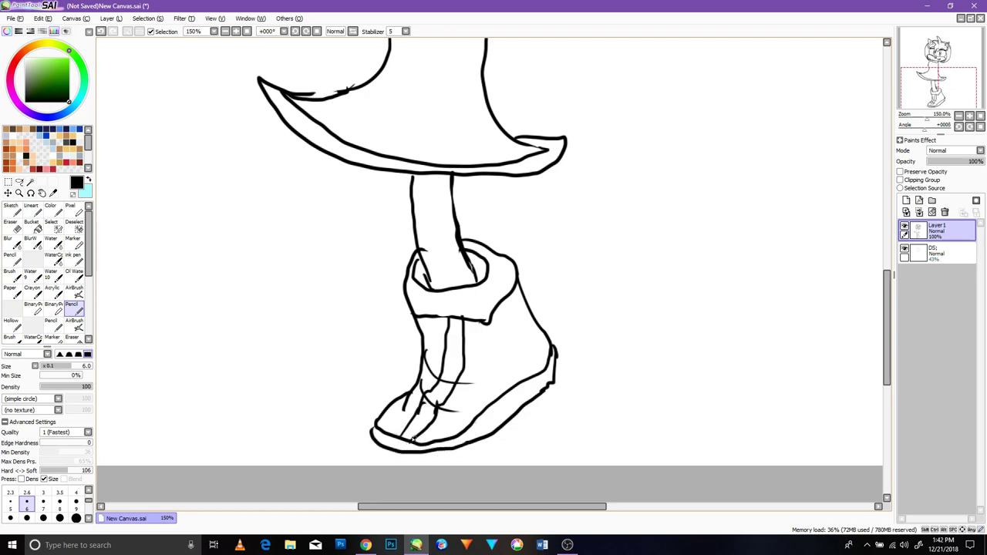
# - Draw the left leg slanting down from the skirt and a thick boot cuff around its lower end
pyautogui.moveTo(344, 162)
pyautogui.mouseDown()
pyautogui.moveTo(329, 251)
pyautogui.moveTo(321, 161)
pyautogui.mouseUp()
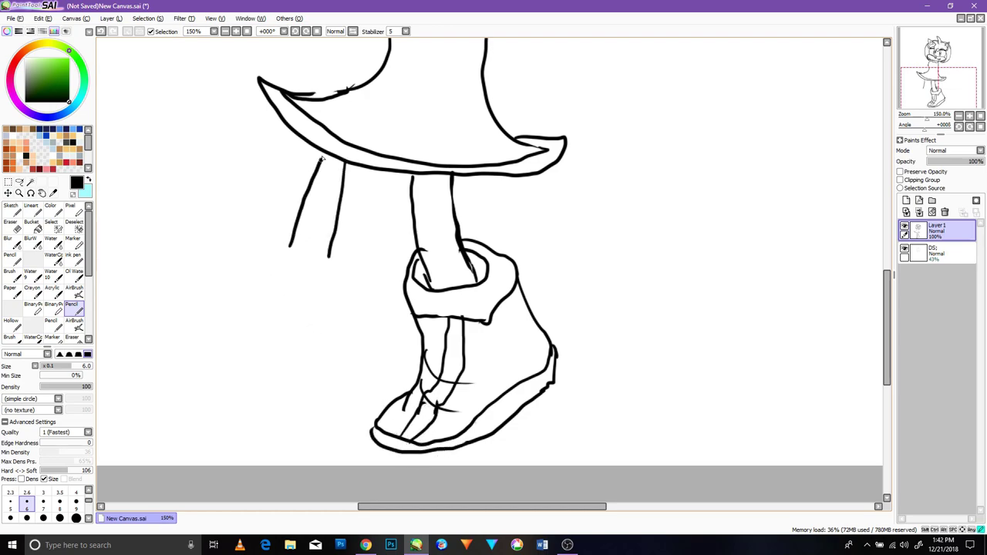
pyautogui.moveTo(330, 248)
pyautogui.mouseDown()
pyautogui.moveTo(331, 288)
pyautogui.moveTo(267, 252)
pyautogui.mouseUp()
pyautogui.moveTo(328, 255)
pyautogui.mouseDown()
pyautogui.moveTo(257, 297)
pyautogui.moveTo(289, 241)
pyautogui.mouseUp()
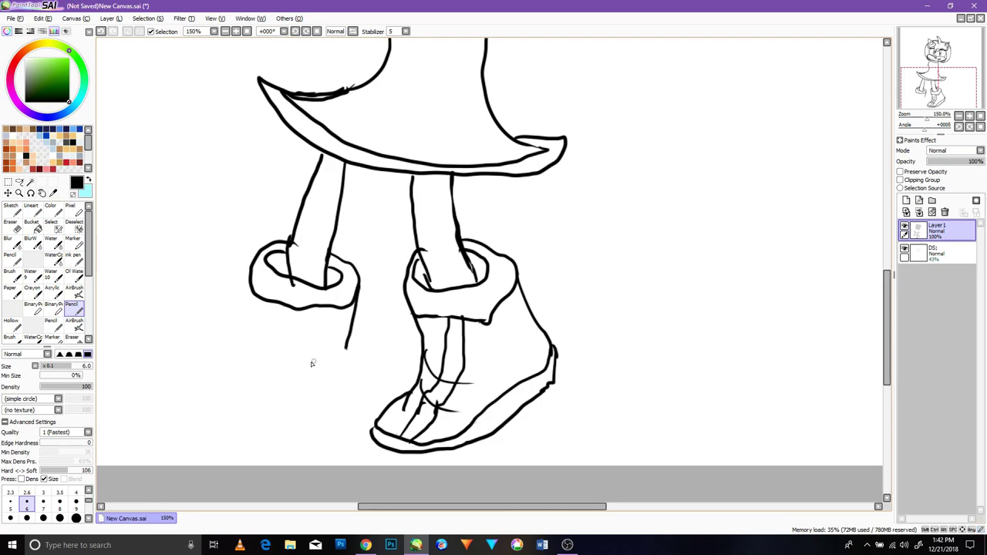
pyautogui.moveTo(347, 351); pyautogui.dragTo(327, 436)
pyautogui.moveTo(252, 263)
pyautogui.mouseDown()
pyautogui.moveTo(239, 354)
pyautogui.moveTo(204, 399)
pyautogui.mouseUp()
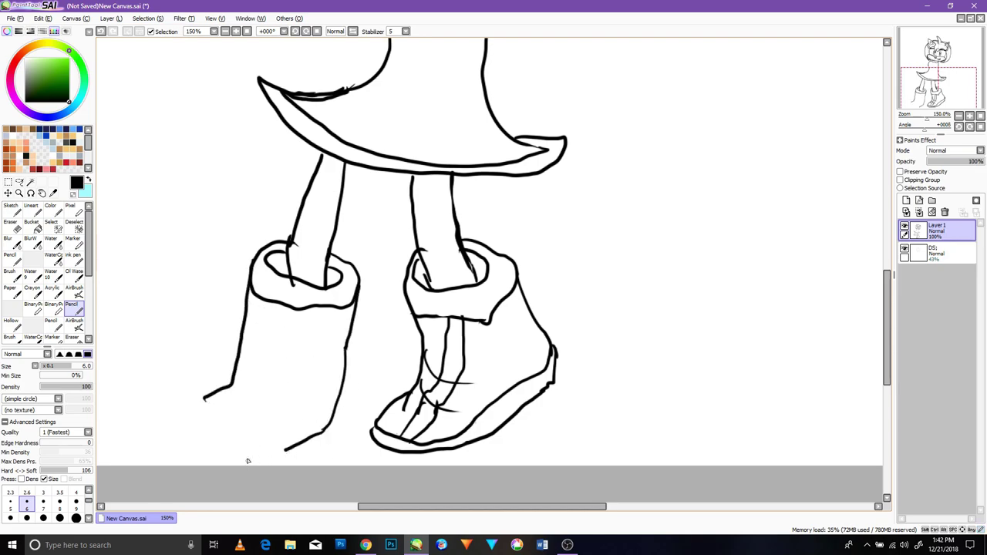
pyautogui.hotkey('ctrl', 'z')
pyautogui.hotkey('ctrl', 'z')
pyautogui.hotkey('ctrl', 'z')
# - Draw the left boot facing forward, with near-straight sides, a rounded toe and a sole rim
pyautogui.moveTo(356, 297); pyautogui.dragTo(340, 423)
pyautogui.moveTo(249, 272); pyautogui.dragTo(239, 374)
pyautogui.moveTo(332, 441)
pyautogui.mouseDown()
pyautogui.moveTo(233, 398)
pyautogui.moveTo(244, 356)
pyautogui.moveTo(341, 401)
pyautogui.moveTo(291, 455)
pyautogui.moveTo(236, 385)
pyautogui.mouseUp()
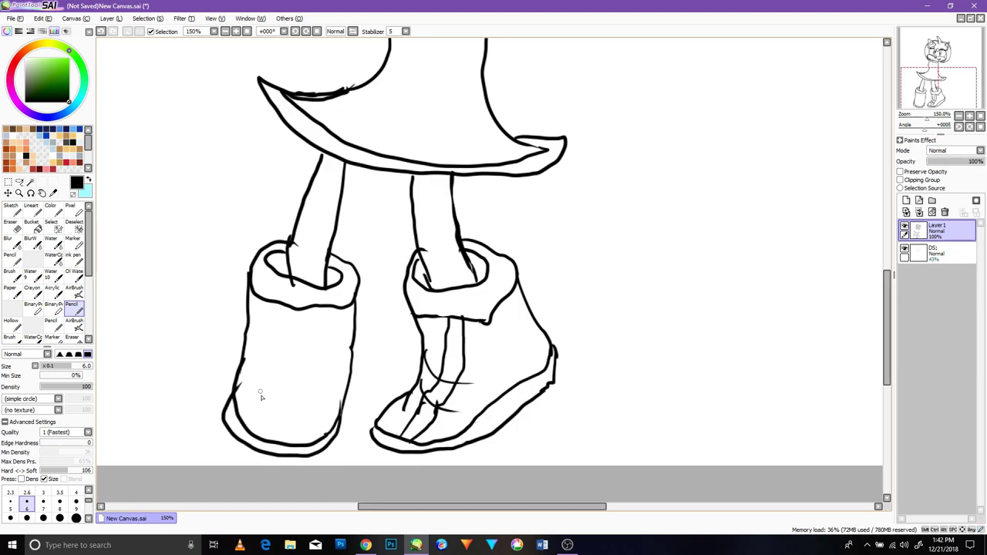
# - Lasso the left half of the left boot and narrow its upper part inward with Free Deform
pyautogui.click(19, 182)
pyautogui.moveTo(282, 353)
pyautogui.mouseDown()
pyautogui.moveTo(282, 225)
pyautogui.moveTo(247, 254)
pyautogui.mouseUp()
pyautogui.click(7, 182)
pyautogui.click(32, 403)
pyautogui.moveTo(290, 380); pyautogui.dragTo(285, 381)
pyautogui.moveTo(287, 311); pyautogui.dragTo(290, 317)
pyautogui.moveTo(235, 381); pyautogui.dragTo(232, 386)
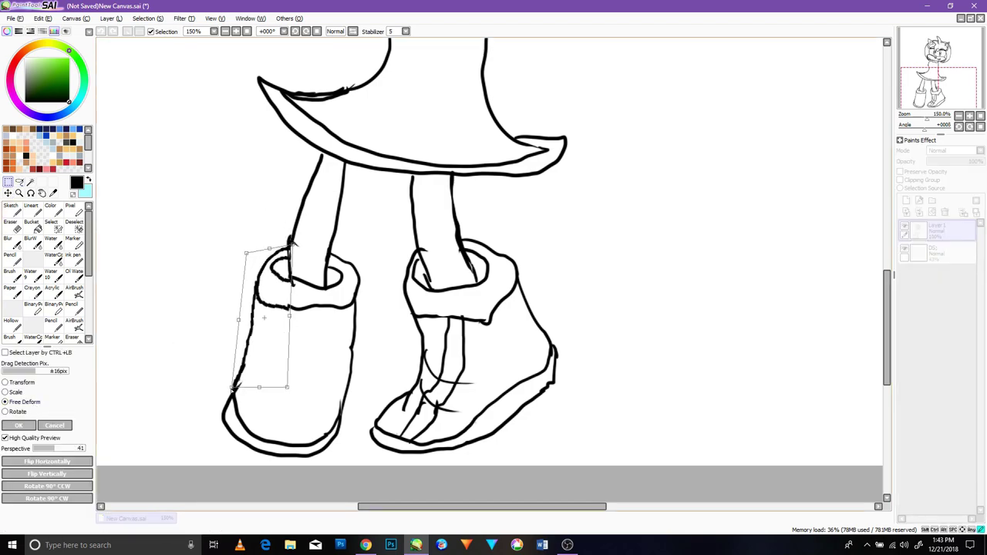
pyautogui.click(19, 426)
# - Draw the vertical stripe and curved crease lines on the front of the left boot with the Pencil
pyautogui.click(73, 307)
pyautogui.moveTo(290, 307)
pyautogui.mouseDown()
pyautogui.moveTo(268, 432)
pyautogui.moveTo(315, 307)
pyautogui.mouseUp()
pyautogui.moveTo(256, 376); pyautogui.dragTo(315, 420)
pyautogui.moveTo(262, 361)
pyautogui.mouseDown()
pyautogui.moveTo(313, 418)
pyautogui.moveTo(308, 365)
pyautogui.moveTo(333, 395)
pyautogui.mouseUp()
# - Erase the stray overlapping lines where both legs enter the boot cuffs
pyautogui.press('e')
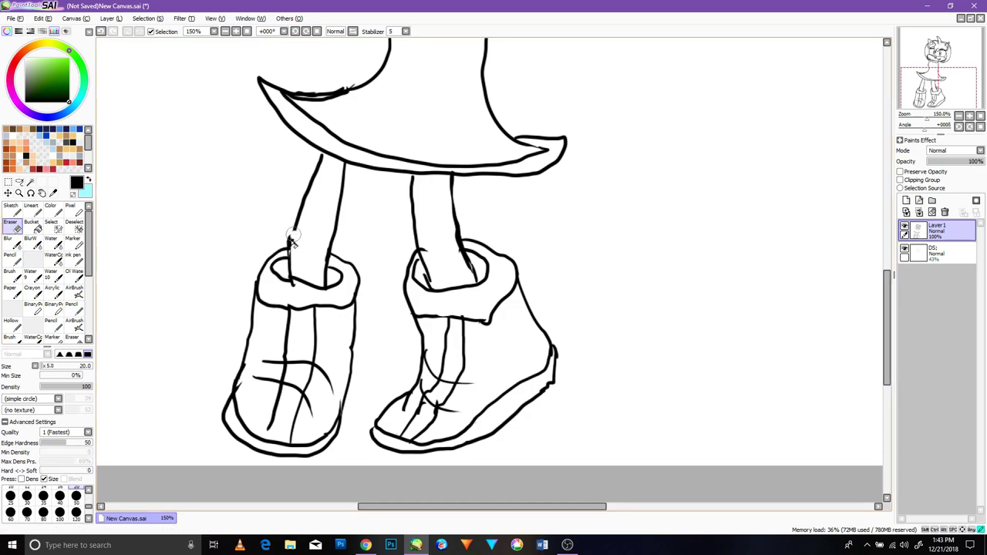
pyautogui.moveTo(287, 233); pyautogui.dragTo(293, 250)
pyautogui.moveTo(436, 253)
pyautogui.mouseDown()
pyautogui.moveTo(459, 263)
pyautogui.moveTo(433, 282)
pyautogui.mouseUp()
pyautogui.click(73, 307)
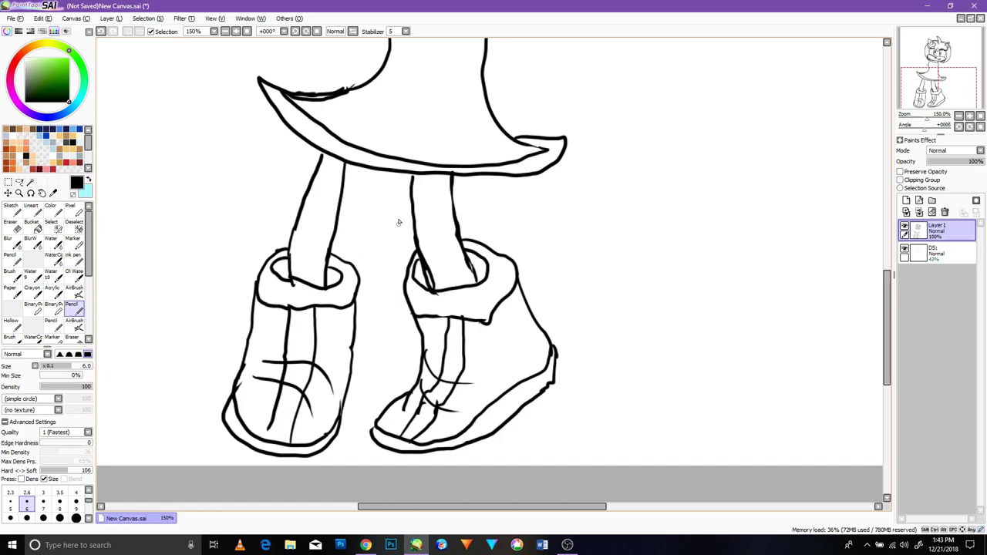
# - Draw two raised fingers in a V shape in the empty area beside the dress
pyautogui.scroll(5, 398, 228)
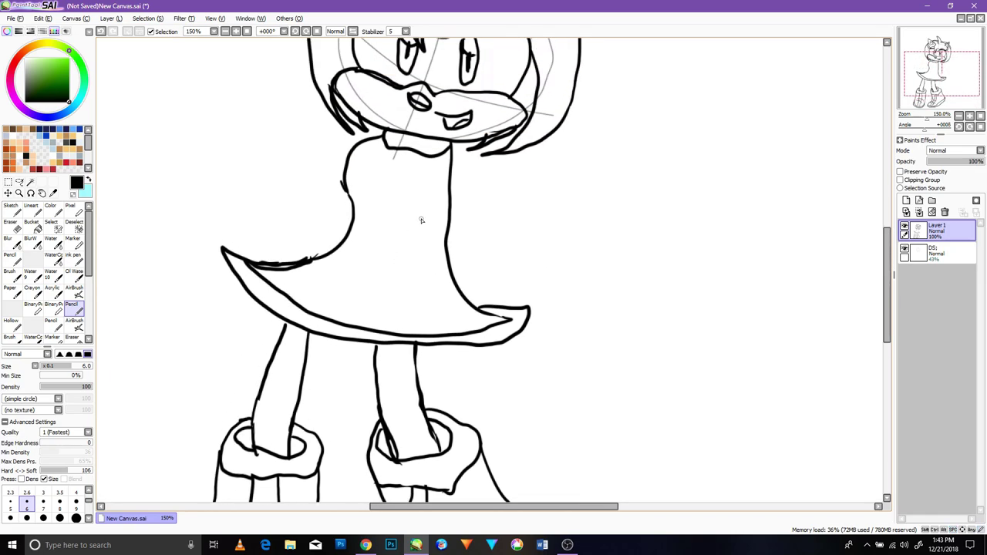
pyautogui.moveTo(626, 284)
pyautogui.mouseDown()
pyautogui.moveTo(610, 184)
pyautogui.moveTo(639, 222)
pyautogui.moveTo(650, 264)
pyautogui.moveTo(673, 247)
pyautogui.moveTo(694, 201)
pyautogui.mouseUp()
pyautogui.moveTo(688, 276)
pyautogui.mouseDown()
pyautogui.moveTo(713, 218)
pyautogui.moveTo(703, 188)
pyautogui.mouseUp()
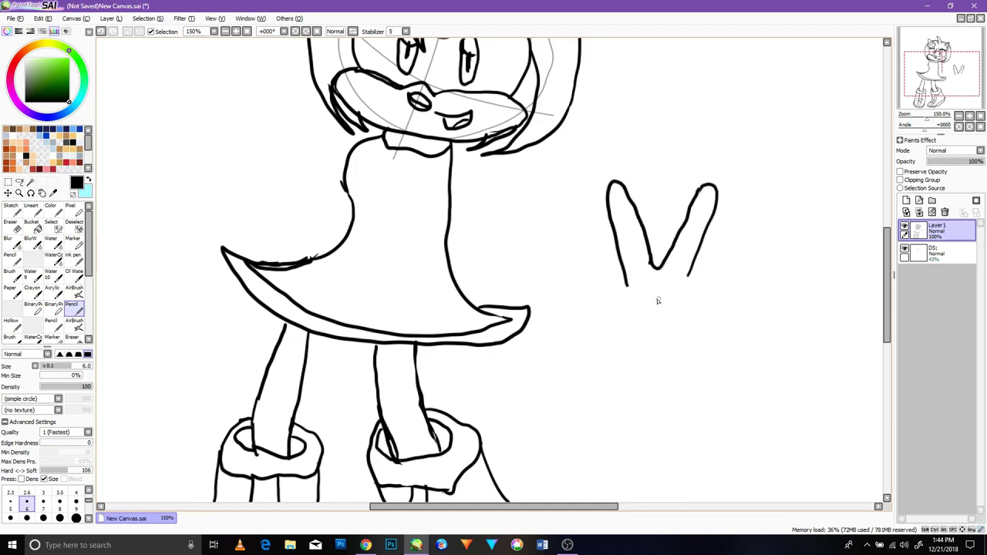
# - Complete the peace-sign hand with a thumb across the palm, curled fingers, crease lines and a thick glove cuff
pyautogui.moveTo(625, 356)
pyautogui.mouseDown()
pyautogui.moveTo(608, 327)
pyautogui.moveTo(657, 286)
pyautogui.mouseUp()
pyautogui.moveTo(644, 352)
pyautogui.mouseDown()
pyautogui.moveTo(661, 315)
pyautogui.moveTo(696, 298)
pyautogui.mouseUp()
pyautogui.moveTo(664, 358); pyautogui.dragTo(655, 319)
pyautogui.hotkey('ctrl', 'z')
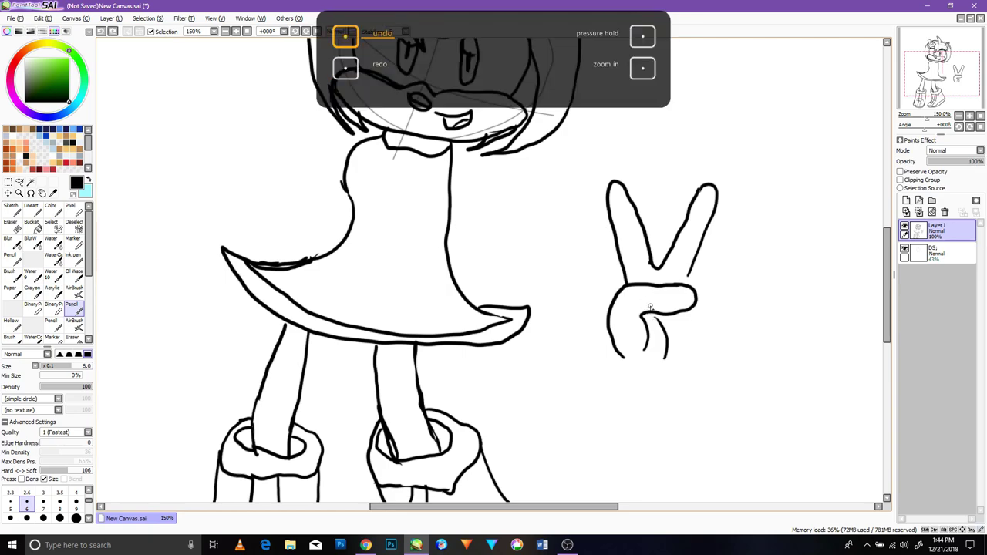
pyautogui.moveTo(657, 285); pyautogui.dragTo(660, 272)
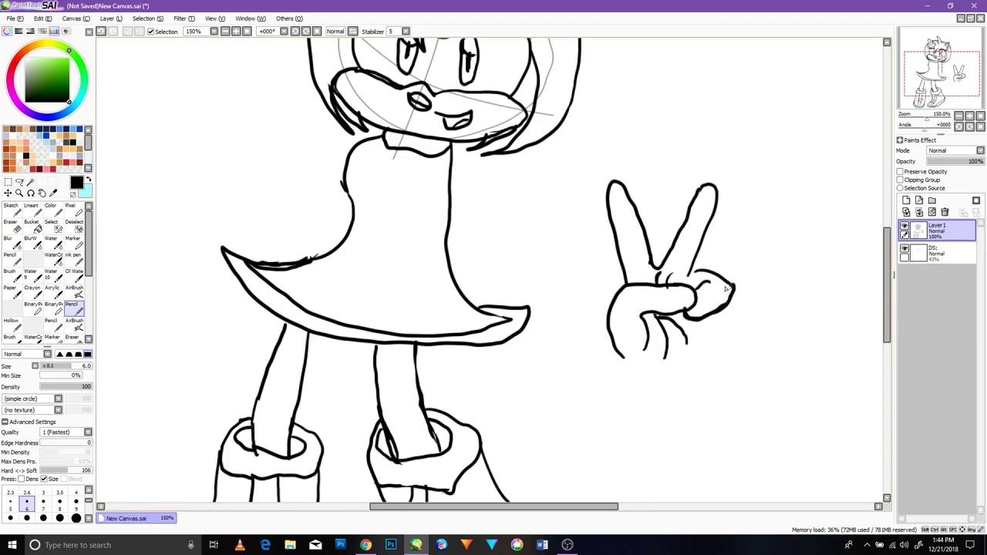
pyautogui.moveTo(737, 295)
pyautogui.mouseDown()
pyautogui.moveTo(734, 329)
pyautogui.moveTo(725, 337)
pyautogui.moveTo(739, 301)
pyautogui.moveTo(696, 373)
pyautogui.moveTo(646, 374)
pyautogui.moveTo(615, 356)
pyautogui.moveTo(646, 409)
pyautogui.moveTo(757, 355)
pyautogui.mouseUp()
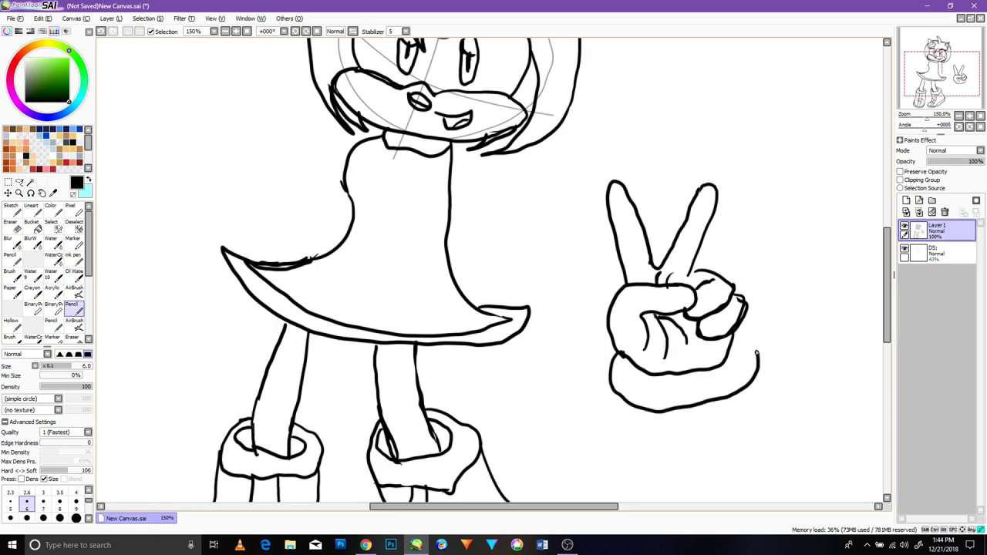
# - Draw the upper-arm lines, the right arm angling down over the dress and the left arm extending outward
pyautogui.moveTo(451, 145)
pyautogui.mouseDown()
pyautogui.moveTo(453, 228)
pyautogui.moveTo(521, 316)
pyautogui.mouseUp()
pyautogui.moveTo(455, 159); pyautogui.dragTo(431, 247)
pyautogui.hotkey('ctrl', 'z')
pyautogui.moveTo(455, 160); pyautogui.dragTo(435, 230)
pyautogui.hotkey('ctrl', 'z')
pyautogui.moveTo(451, 149)
pyautogui.mouseDown()
pyautogui.moveTo(418, 235)
pyautogui.moveTo(466, 148)
pyautogui.mouseUp()
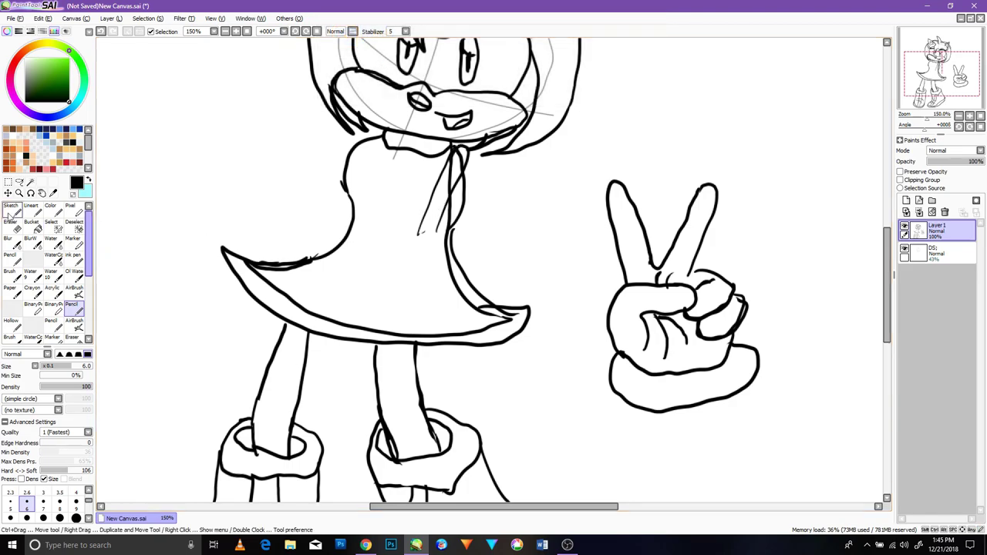
pyautogui.moveTo(358, 142); pyautogui.dragTo(245, 172)
pyautogui.moveTo(346, 179); pyautogui.dragTo(263, 197)
# - Extend the lower ends of the right arm's lines and erase the dress edge crossing inside that arm
pyautogui.moveTo(416, 234)
pyautogui.mouseDown()
pyautogui.moveTo(466, 156)
pyautogui.moveTo(434, 246)
pyautogui.mouseUp()
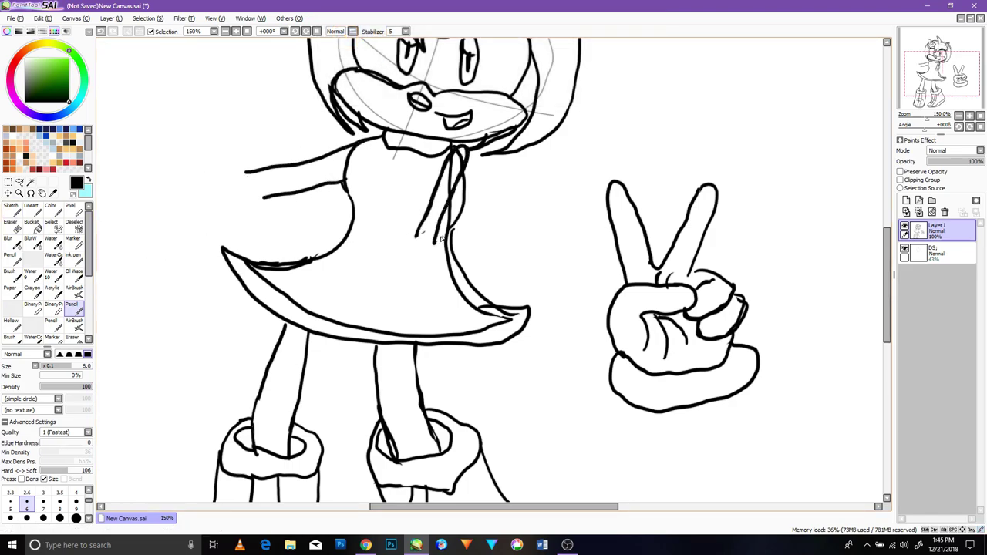
pyautogui.press('e')
pyautogui.moveTo(445, 179); pyautogui.dragTo(446, 198)
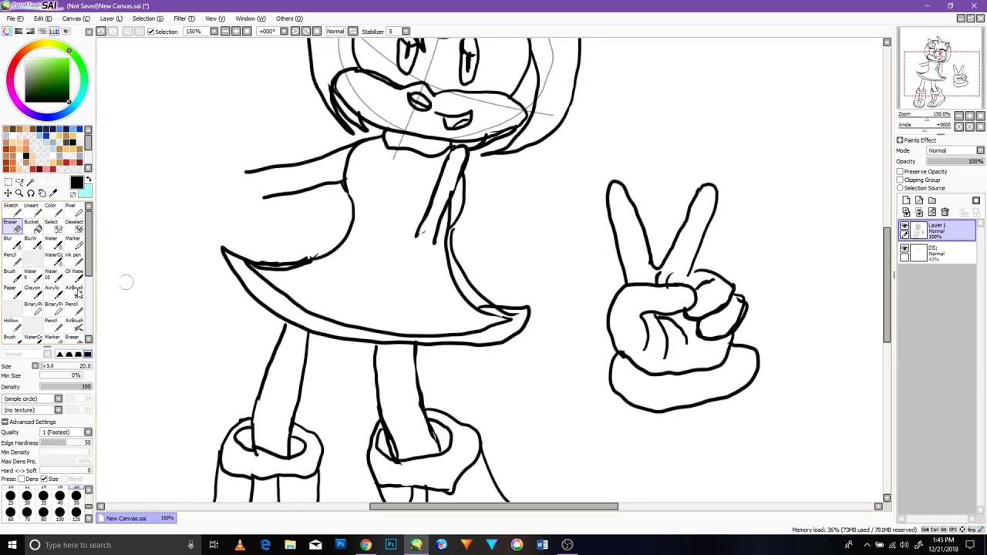
# - Cut the peace-sign hand out of the sketch layer and paste it onto its own layer
pyautogui.press('n')
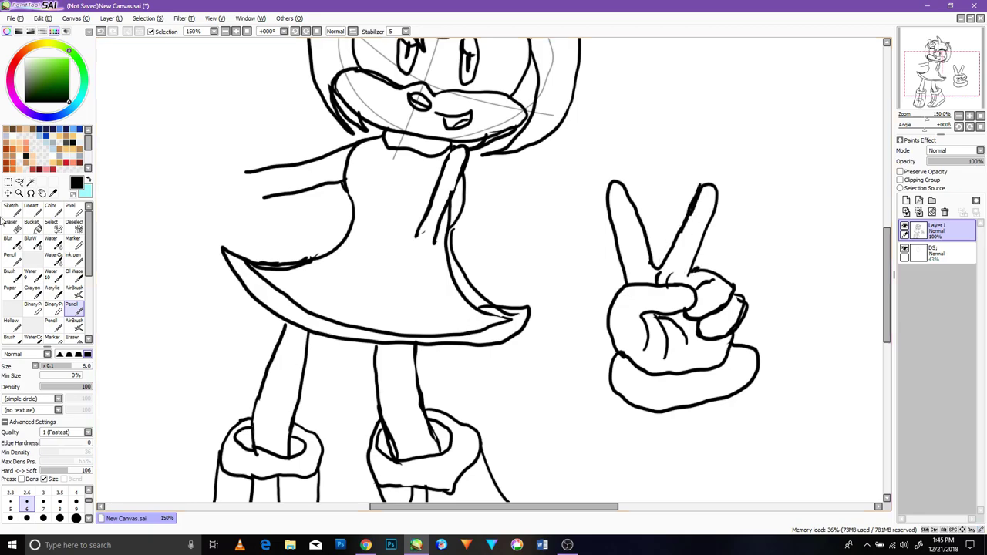
pyautogui.click(9, 183)
pyautogui.moveTo(586, 171); pyautogui.dragTo(798, 439)
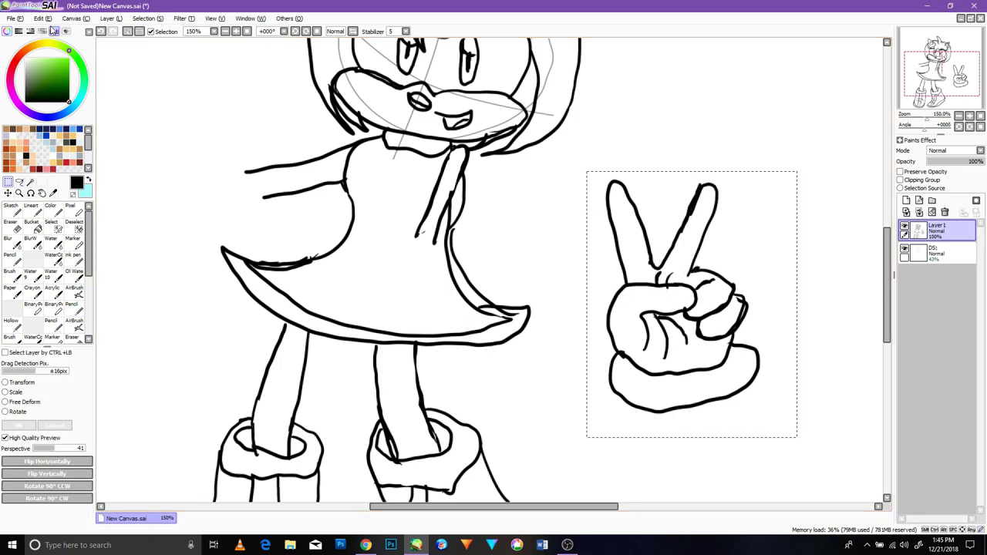
pyautogui.click(42, 17)
pyautogui.click(48, 54)
pyautogui.click(42, 18)
pyautogui.click(52, 74)
# - Reselect the whole peace-sign hand, copy it and paste a duplicate
pyautogui.click(43, 18)
pyautogui.click(597, 161)
pyautogui.moveTo(582, 149)
pyautogui.mouseDown()
pyautogui.moveTo(757, 415)
pyautogui.moveTo(578, 151)
pyautogui.moveTo(800, 448)
pyautogui.mouseUp()
pyautogui.click(43, 18)
pyautogui.click(51, 65)
pyautogui.click(42, 18)
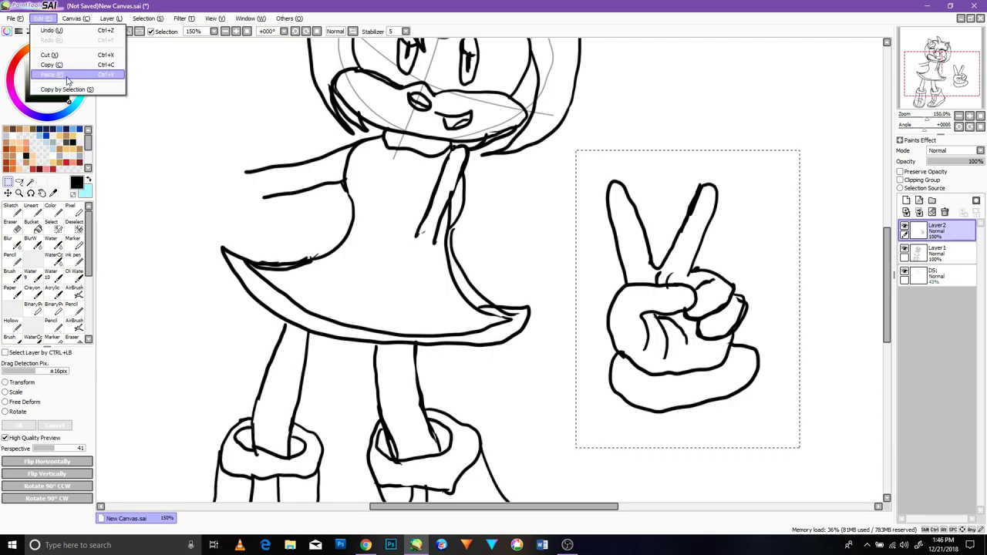
pyautogui.click(63, 75)
# - Move the duplicate hand over the outstretched arm, flip it horizontally and rotate it clockwise
pyautogui.moveTo(651, 369); pyautogui.dragTo(312, 297)
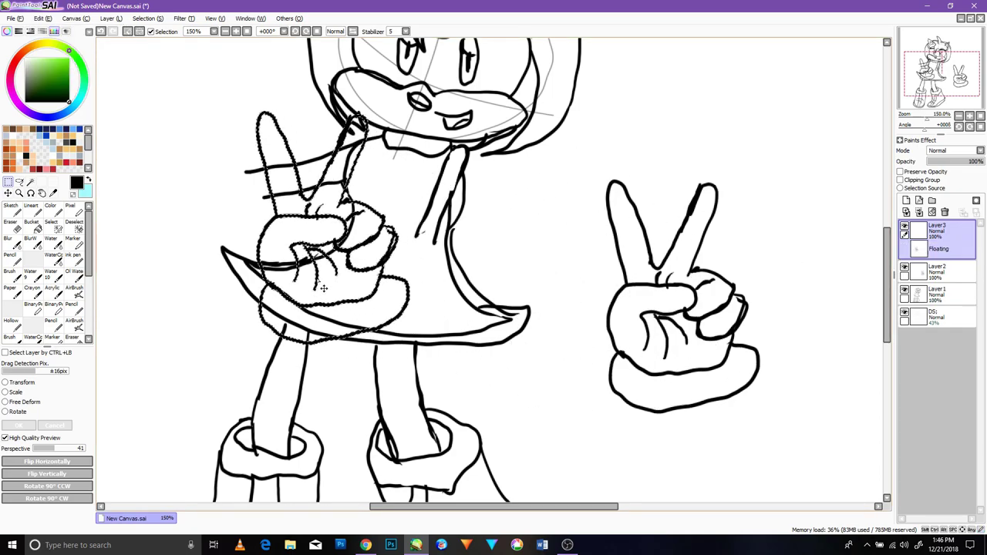
pyautogui.click(60, 462)
pyautogui.click(14, 411)
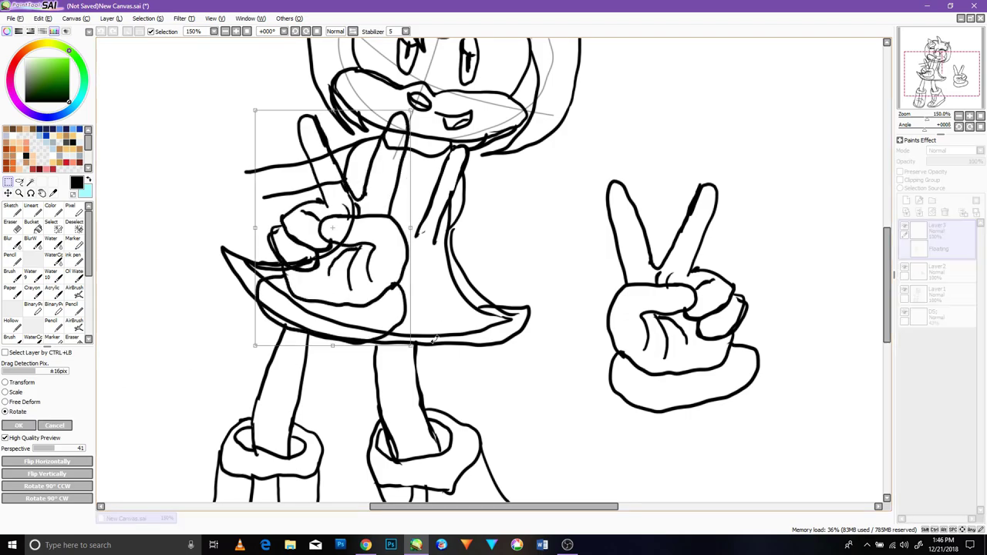
pyautogui.moveTo(432, 336); pyautogui.dragTo(376, 367)
pyautogui.moveTo(324, 330); pyautogui.dragTo(254, 252)
# - Scale the flipped hand down to fit the outstretched arm's end and merge it into the other hand's layer
pyautogui.click(12, 382)
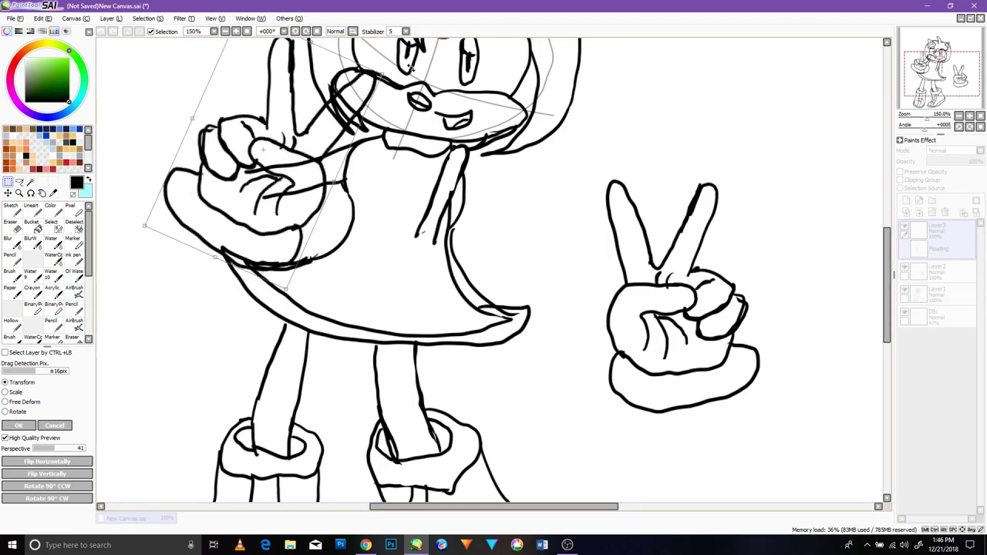
pyautogui.moveTo(382, 73); pyautogui.dragTo(280, 136)
pyautogui.moveTo(251, 221); pyautogui.dragTo(300, 194)
pyautogui.moveTo(275, 243)
pyautogui.mouseDown()
pyautogui.moveTo(288, 235)
pyautogui.moveTo(276, 221)
pyautogui.moveTo(283, 229)
pyautogui.mouseUp()
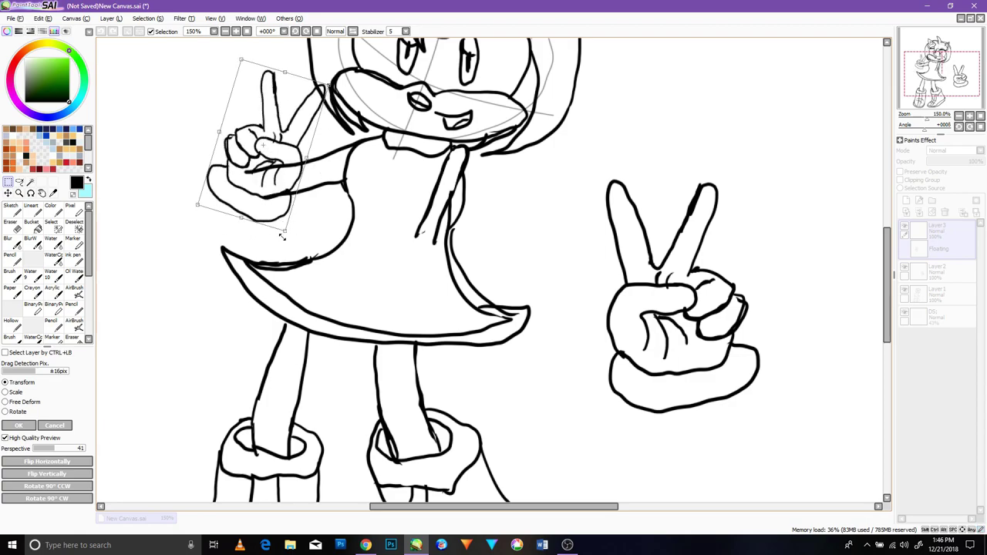
pyautogui.click(27, 427)
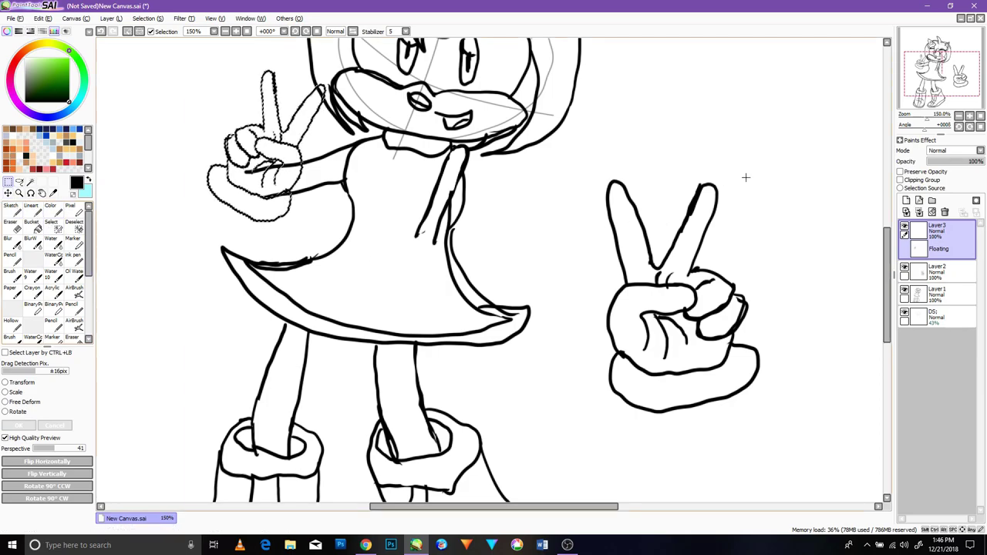
pyautogui.hotkey('ctrl', 'e')
# - Select the original large hand, shrink it, place it over the other arm in front of the dress and tilt it
pyautogui.moveTo(840, 135); pyautogui.dragTo(590, 439)
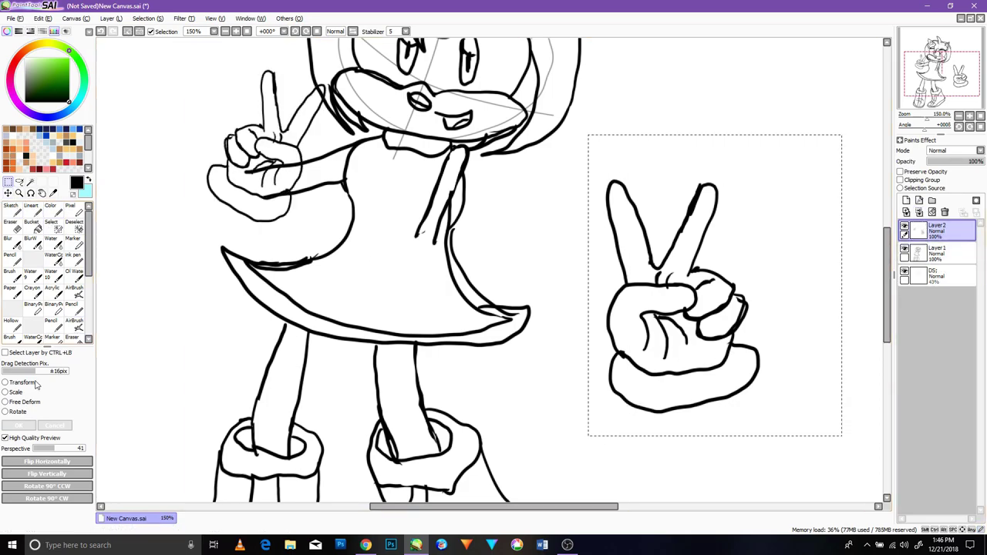
pyautogui.hotkey('ctrl', 't')
pyautogui.moveTo(763, 415); pyautogui.dragTo(698, 327)
pyautogui.moveTo(637, 310); pyautogui.dragTo(423, 246)
pyautogui.moveTo(488, 145); pyautogui.dragTo(522, 202)
pyautogui.press('Return')
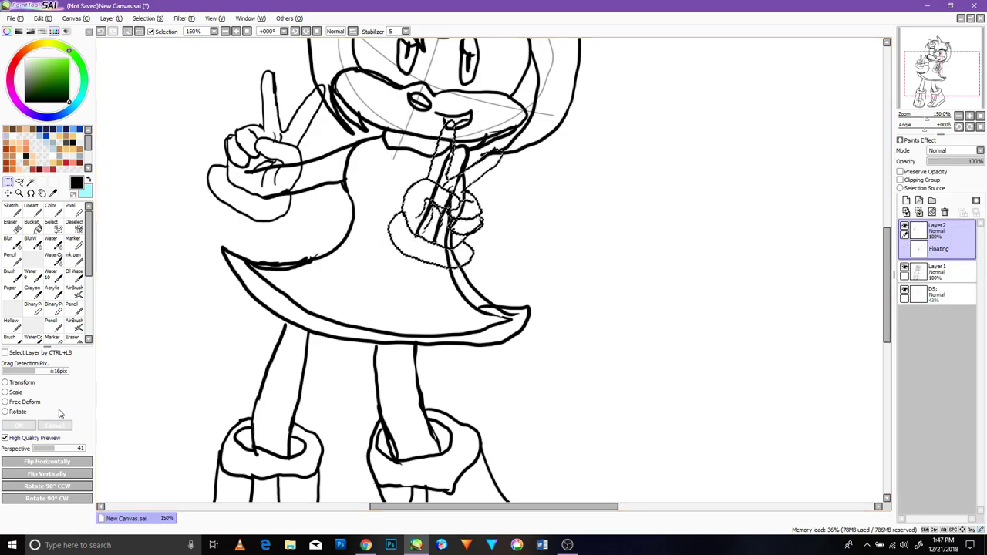
# - Deselect the hand and erase the outstretched arm's lines inside the flipped glove on Layer1
pyautogui.scroll(1, 522, 291)
pyautogui.moveTo(522, 291); pyautogui.dragTo(669, 376)
pyautogui.press('e')
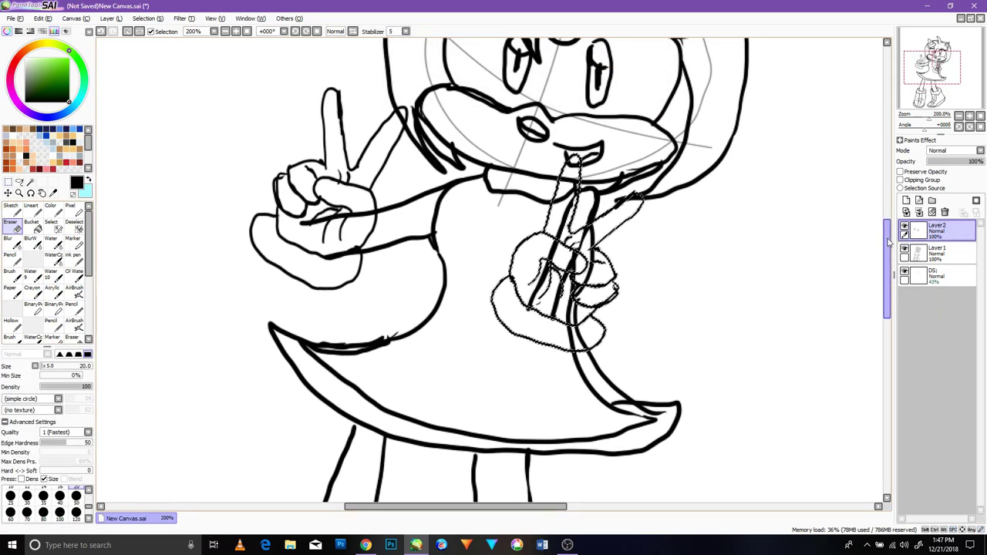
pyautogui.click(937, 253)
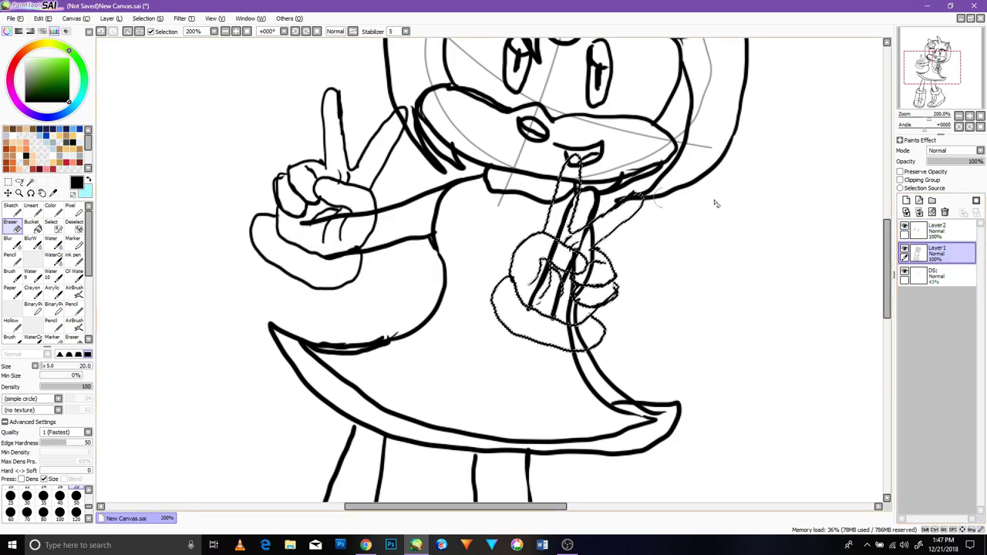
pyautogui.hotkey('ctrl', 'd')
pyautogui.moveTo(311, 223)
pyautogui.mouseDown()
pyautogui.moveTo(359, 213)
pyautogui.moveTo(335, 246)
pyautogui.moveTo(358, 245)
pyautogui.mouseUp()
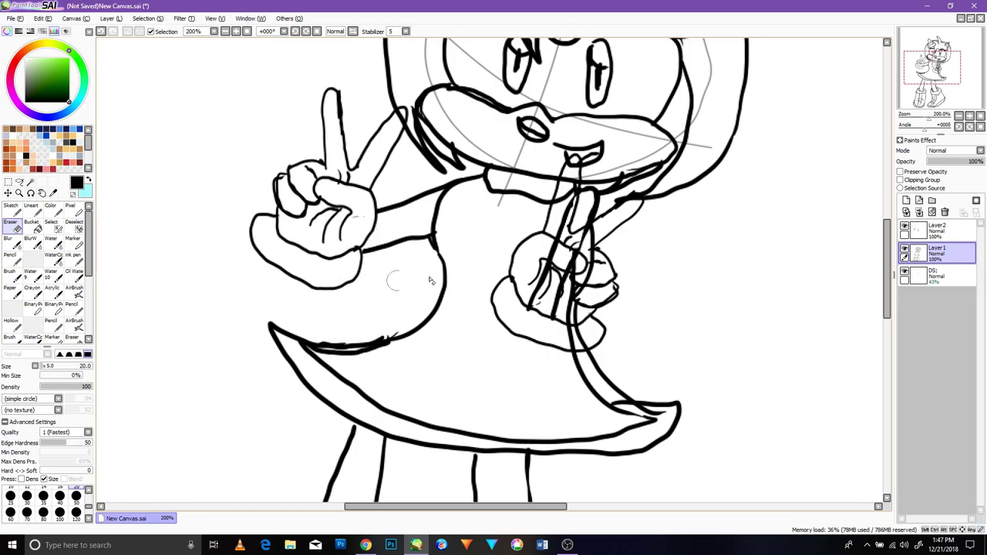
# - Erase the arm, dress and face lines showing through the palm, cuff and fingers of the hand over the dress
pyautogui.moveTo(575, 264)
pyautogui.mouseDown()
pyautogui.moveTo(551, 290)
pyautogui.moveTo(584, 225)
pyautogui.moveTo(552, 262)
pyautogui.moveTo(544, 303)
pyautogui.moveTo(571, 313)
pyautogui.moveTo(588, 247)
pyautogui.moveTo(568, 197)
pyautogui.moveTo(554, 232)
pyautogui.mouseUp()
pyautogui.hotkey('ctrl', 'z')
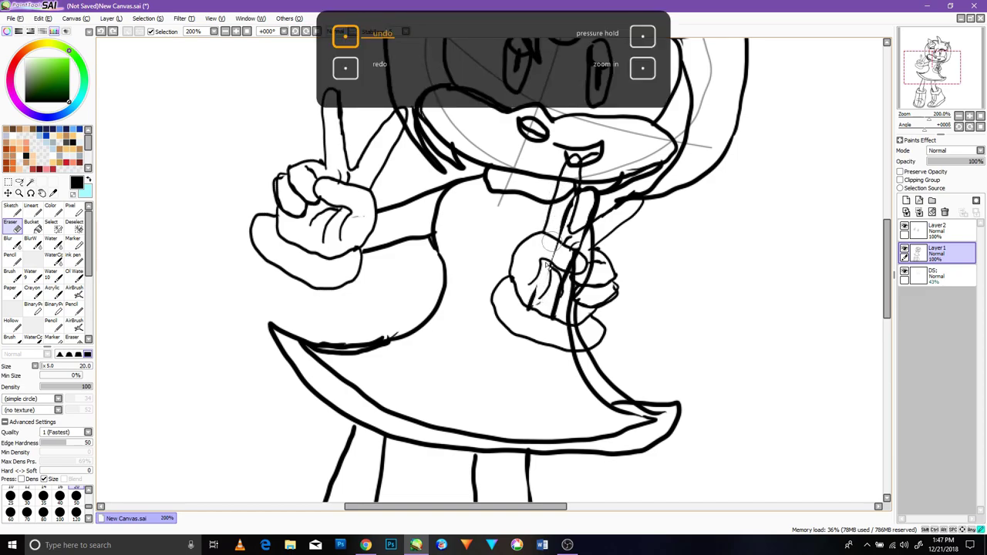
pyautogui.moveTo(559, 310)
pyautogui.mouseDown()
pyautogui.moveTo(565, 204)
pyautogui.moveTo(583, 232)
pyautogui.moveTo(574, 297)
pyautogui.moveTo(591, 246)
pyautogui.moveTo(572, 260)
pyautogui.moveTo(574, 340)
pyautogui.moveTo(583, 341)
pyautogui.mouseUp()
pyautogui.moveTo(623, 206)
pyautogui.mouseDown()
pyautogui.moveTo(612, 219)
pyautogui.moveTo(564, 202)
pyautogui.moveTo(577, 174)
pyautogui.mouseUp()
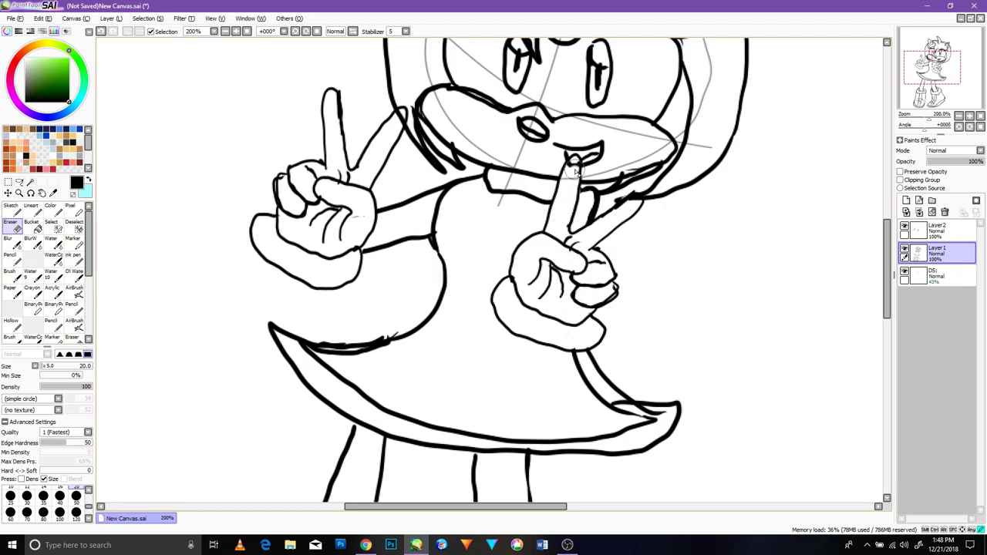
pyautogui.moveTo(620, 216); pyautogui.dragTo(634, 198)
# - Hide the DS guideline layer and draw a small curved, pointed tail below the dress's right hem
pyautogui.scroll(-3, 572, 273)
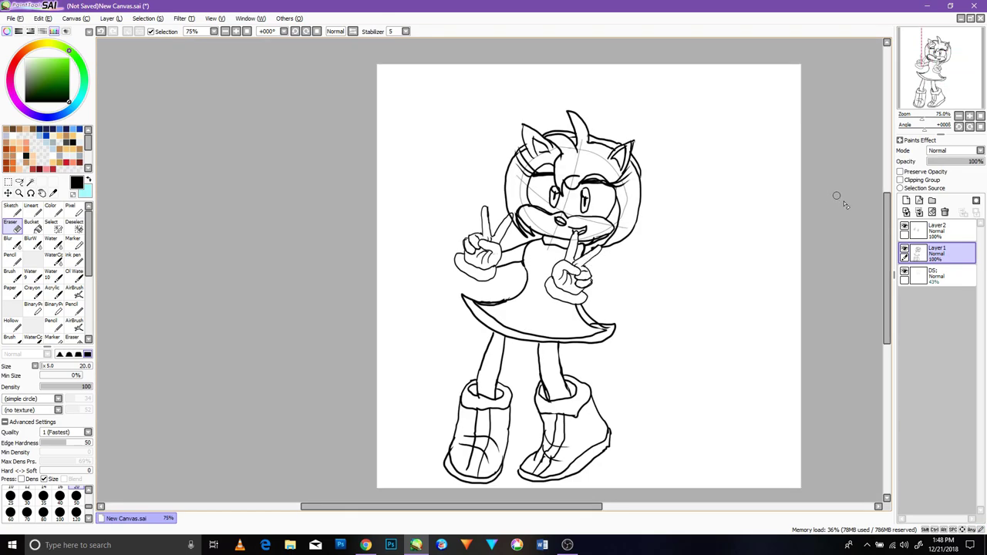
pyautogui.click(72, 307)
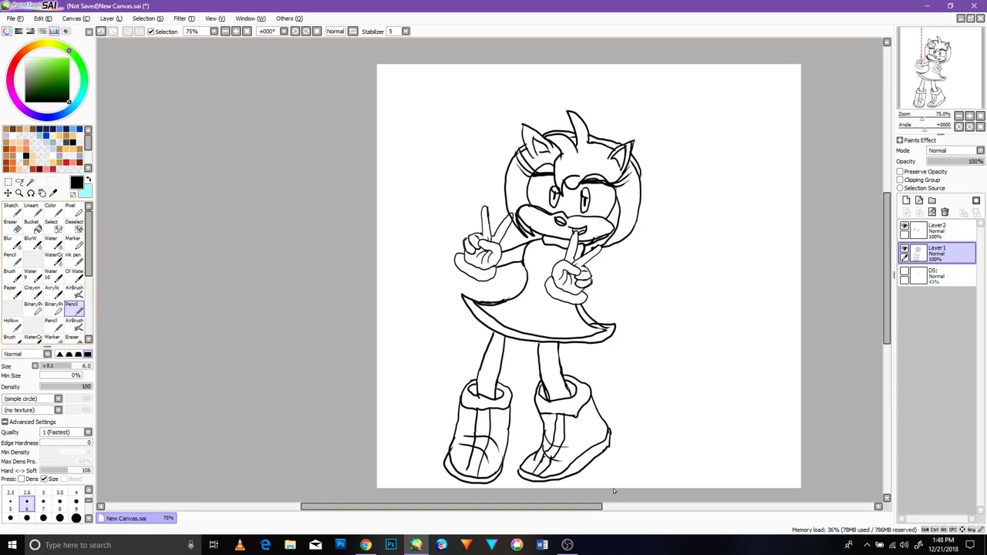
pyautogui.scroll(3, 615, 494)
pyautogui.moveTo(597, 202); pyautogui.dragTo(577, 272)
pyautogui.moveTo(586, 182)
pyautogui.mouseDown()
pyautogui.moveTo(544, 194)
pyautogui.moveTo(572, 202)
pyautogui.moveTo(540, 211)
pyautogui.mouseUp()
pyautogui.hotkey('ctrl', 'z')
pyautogui.hotkey('ctrl', 'z')
# - Erase the doubled inner line along the dress's right edge and clean up the line at its hem corner
pyautogui.press('e')
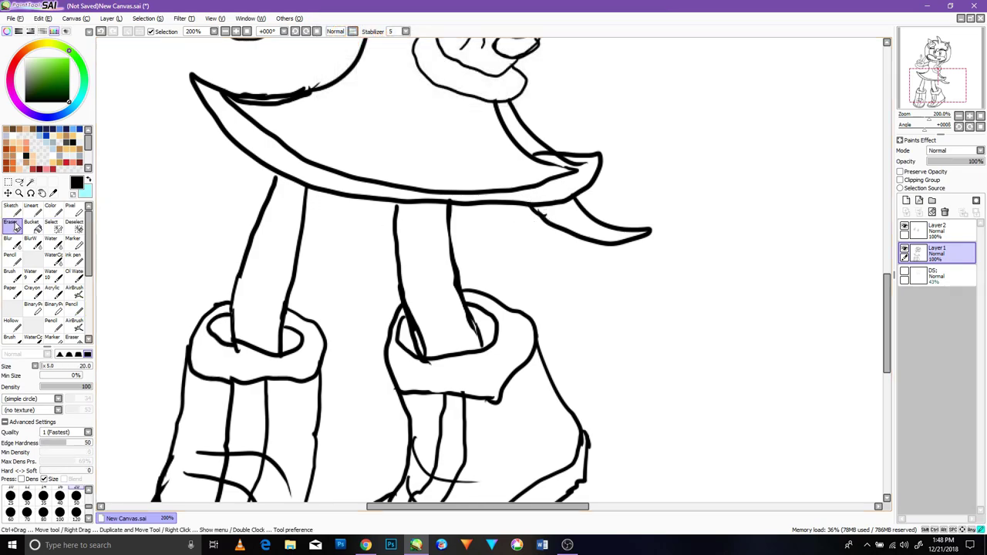
pyautogui.moveTo(578, 151)
pyautogui.mouseDown()
pyautogui.moveTo(568, 150)
pyautogui.moveTo(575, 162)
pyautogui.moveTo(530, 129)
pyautogui.mouseUp()
pyautogui.press('n')
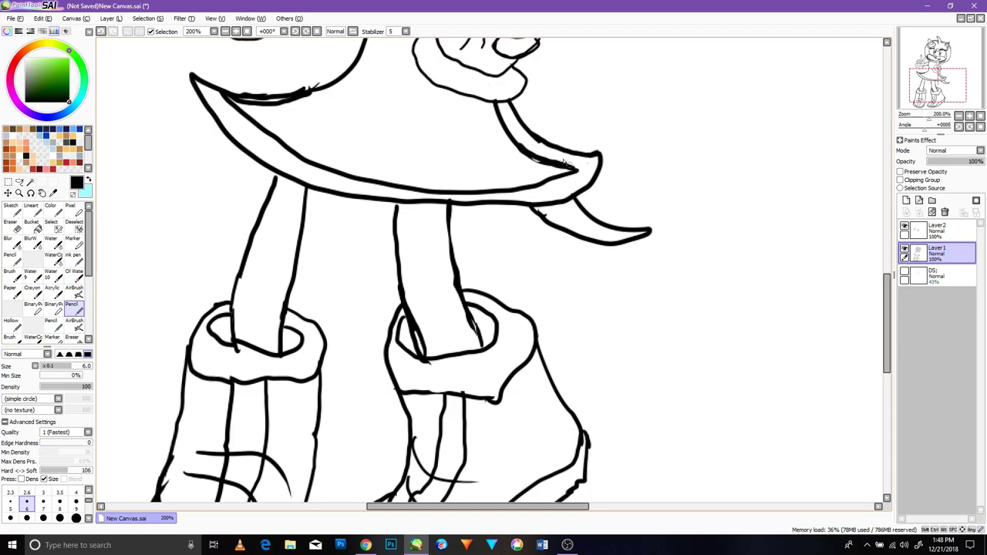
pyautogui.moveTo(577, 171)
pyautogui.mouseDown()
pyautogui.moveTo(597, 158)
pyautogui.moveTo(518, 158)
pyautogui.moveTo(567, 178)
pyautogui.moveTo(495, 104)
pyautogui.mouseUp()
pyautogui.press('e')
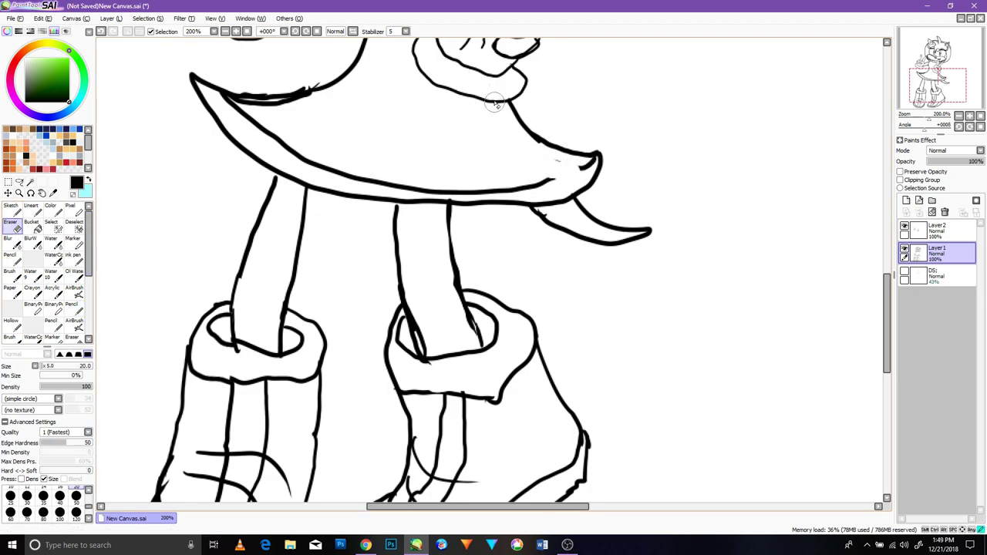
# - Erase the thick doubled line at the dress's left corner and redraw it as one smooth curve
pyautogui.moveTo(307, 85)
pyautogui.mouseDown()
pyautogui.moveTo(238, 97)
pyautogui.moveTo(249, 102)
pyautogui.mouseUp()
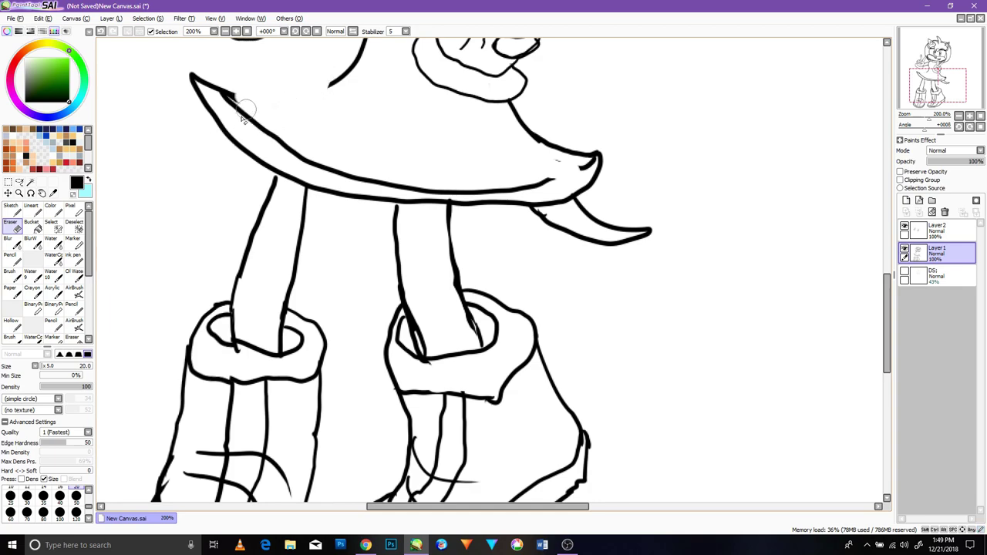
pyautogui.click(75, 309)
pyautogui.moveTo(331, 82); pyautogui.dragTo(228, 98)
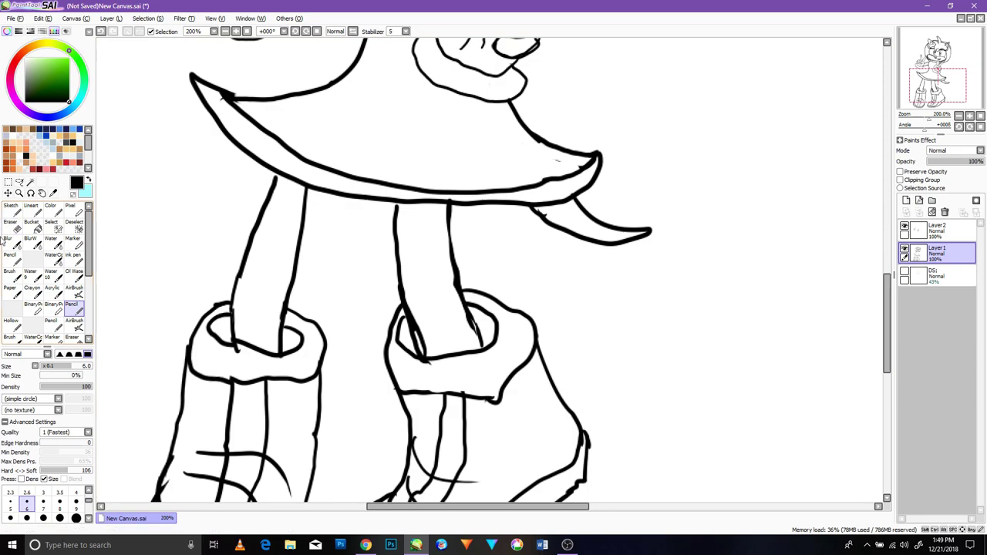
# - Erase the middle of the hem's lower line with the leg tops and redraw it slightly lower between the legs
pyautogui.click(14, 227)
pyautogui.moveTo(478, 210)
pyautogui.mouseDown()
pyautogui.moveTo(452, 202)
pyautogui.moveTo(485, 202)
pyautogui.moveTo(386, 204)
pyautogui.moveTo(494, 211)
pyautogui.mouseUp()
pyautogui.moveTo(225, 99); pyautogui.dragTo(239, 98)
pyautogui.press('n')
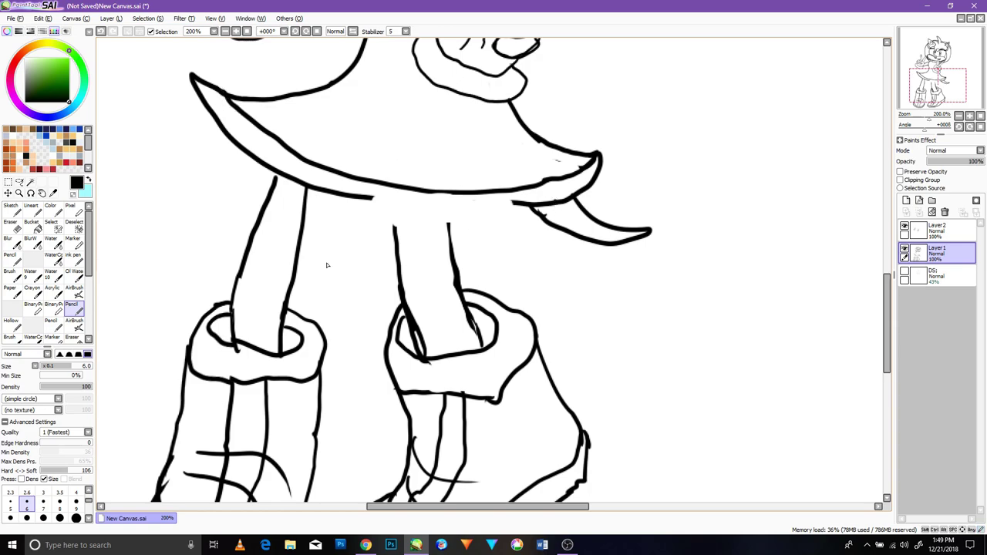
pyautogui.click(14, 227)
pyautogui.moveTo(510, 202)
pyautogui.mouseDown()
pyautogui.moveTo(539, 204)
pyautogui.moveTo(472, 213)
pyautogui.moveTo(361, 200)
pyautogui.mouseUp()
pyautogui.click(74, 259)
pyautogui.press('n')
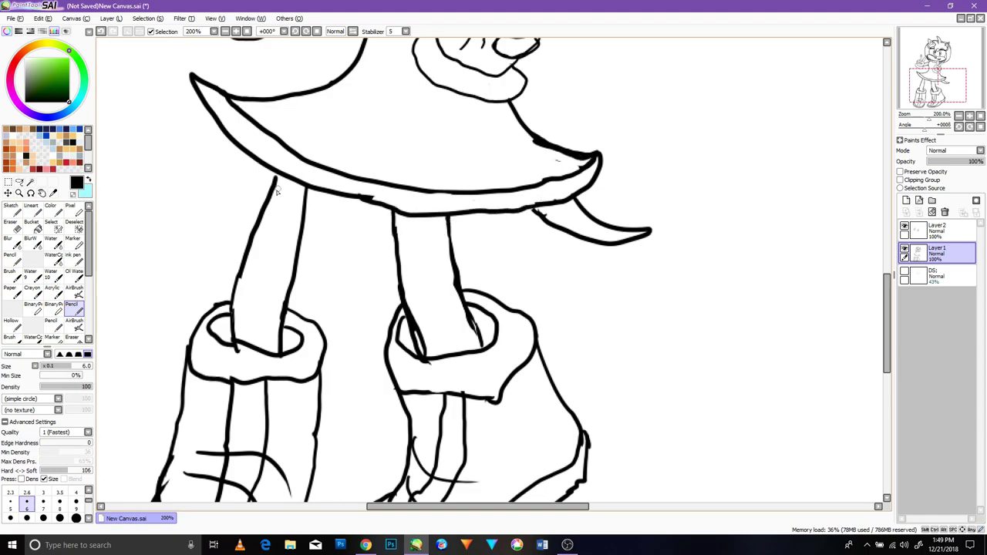
# - Thicken the outlines of both glove cuffs
pyautogui.moveTo(362, 121); pyautogui.dragTo(389, 260)
pyautogui.moveTo(444, 189)
pyautogui.mouseDown()
pyautogui.moveTo(476, 231)
pyautogui.moveTo(440, 189)
pyautogui.mouseUp()
pyautogui.moveTo(316, 150); pyautogui.dragTo(358, 223)
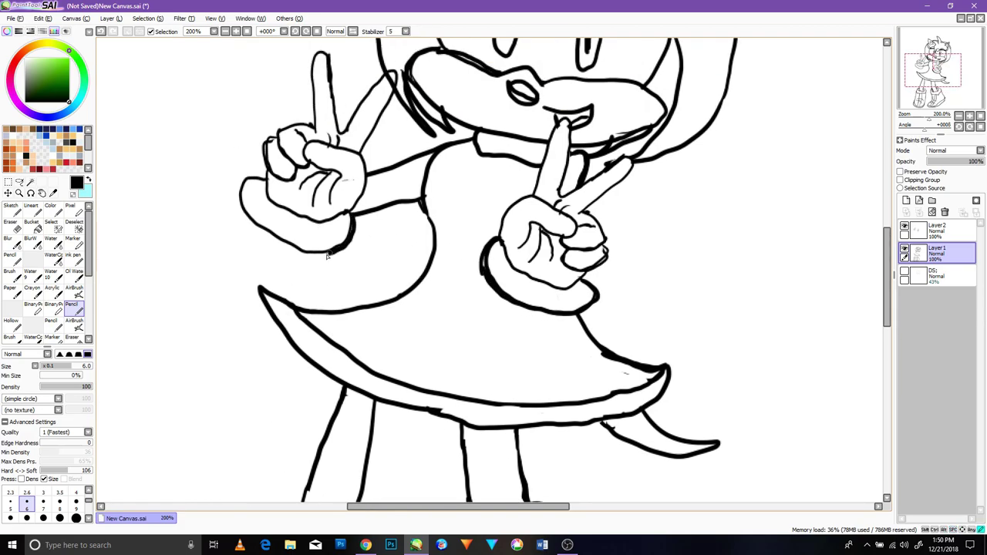
pyautogui.moveTo(330, 255); pyautogui.dragTo(249, 222)
pyautogui.moveTo(495, 108); pyautogui.dragTo(479, 211)
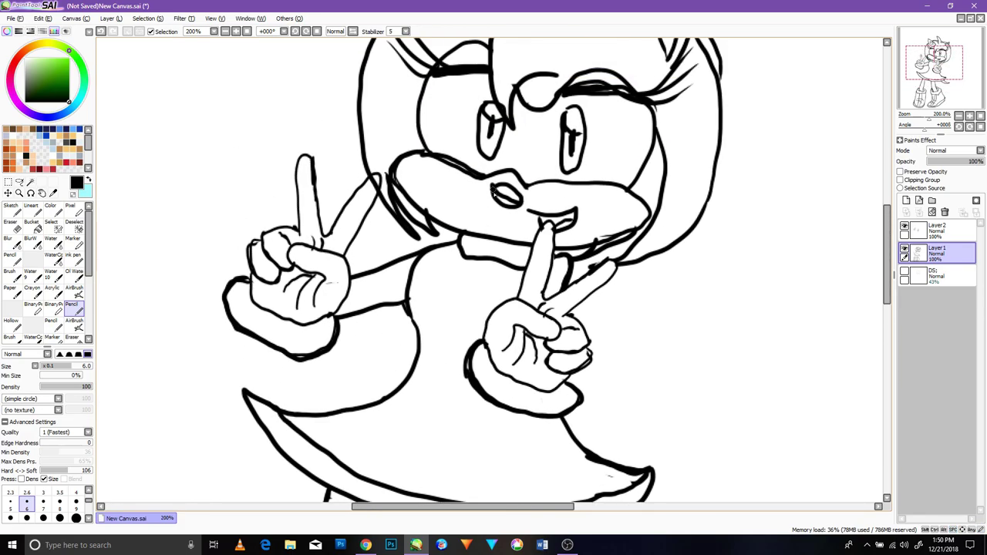
# - Handwrite "Amy rose" in the empty area beside the character
pyautogui.scroll(-2, 492, 192)
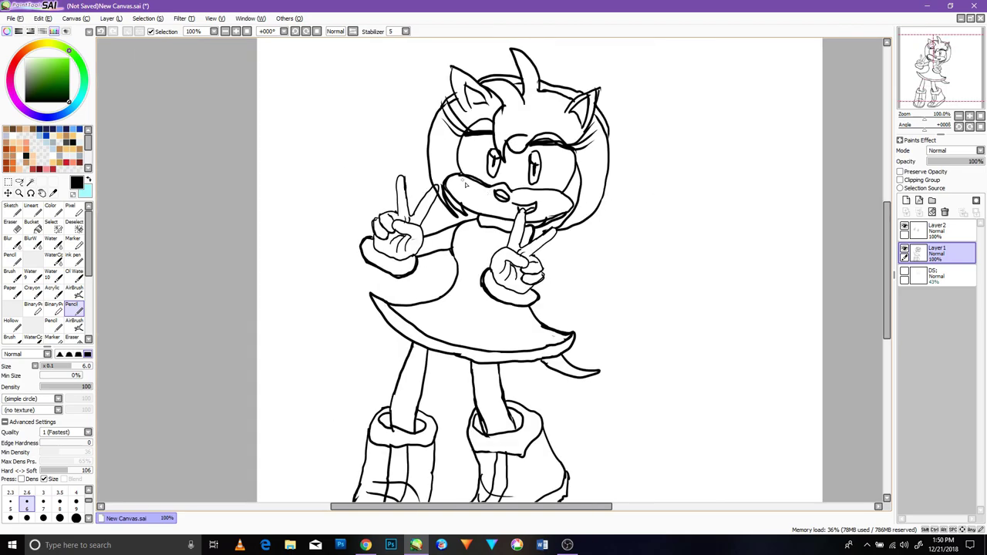
pyautogui.moveTo(627, 231); pyautogui.dragTo(649, 259)
pyautogui.moveTo(625, 236)
pyautogui.mouseDown()
pyautogui.moveTo(653, 243)
pyautogui.moveTo(664, 223)
pyautogui.moveTo(670, 286)
pyautogui.moveTo(702, 244)
pyautogui.mouseUp()
pyautogui.moveTo(720, 204); pyautogui.dragTo(717, 237)
pyautogui.moveTo(708, 210); pyautogui.dragTo(749, 240)
pyautogui.moveTo(773, 218); pyautogui.dragTo(792, 237)
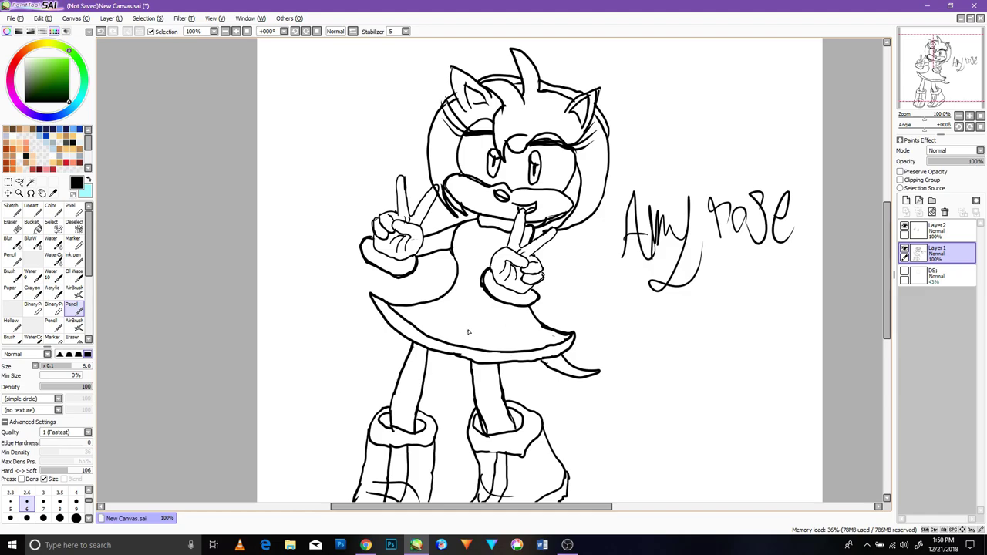
# - Trace over the two raised fingers of the outstretched hand with thicker lines
pyautogui.scroll(2, 573, 334)
pyautogui.moveTo(302, 157); pyautogui.dragTo(391, 313)
pyautogui.scroll(1, 390, 313)
pyautogui.moveTo(272, 228)
pyautogui.mouseDown()
pyautogui.moveTo(262, 155)
pyautogui.moveTo(284, 109)
pyautogui.moveTo(315, 216)
pyautogui.moveTo(265, 142)
pyautogui.moveTo(292, 126)
pyautogui.mouseUp()
pyautogui.hotkey('ctrl', 'z')
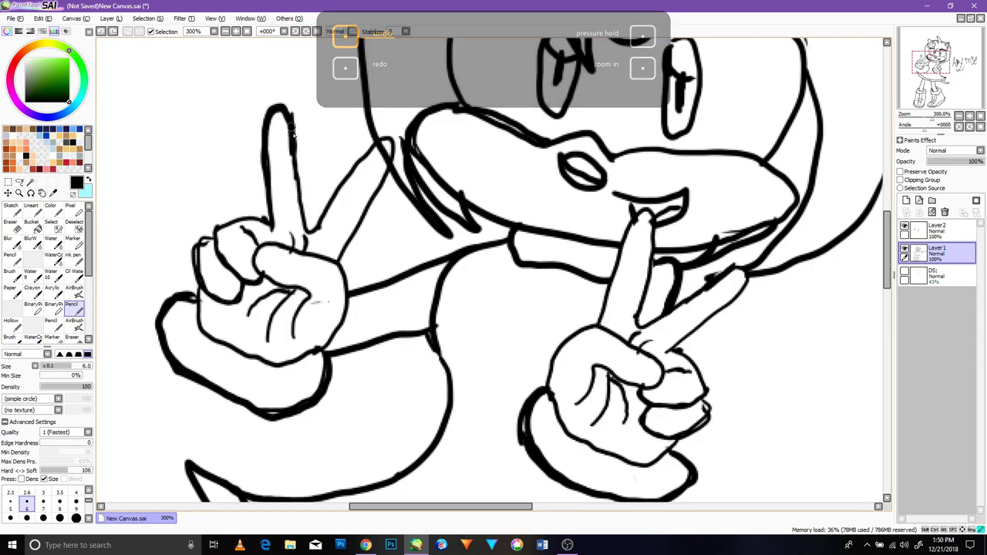
pyautogui.moveTo(312, 229)
pyautogui.mouseDown()
pyautogui.moveTo(357, 160)
pyautogui.moveTo(395, 154)
pyautogui.moveTo(334, 271)
pyautogui.mouseUp()
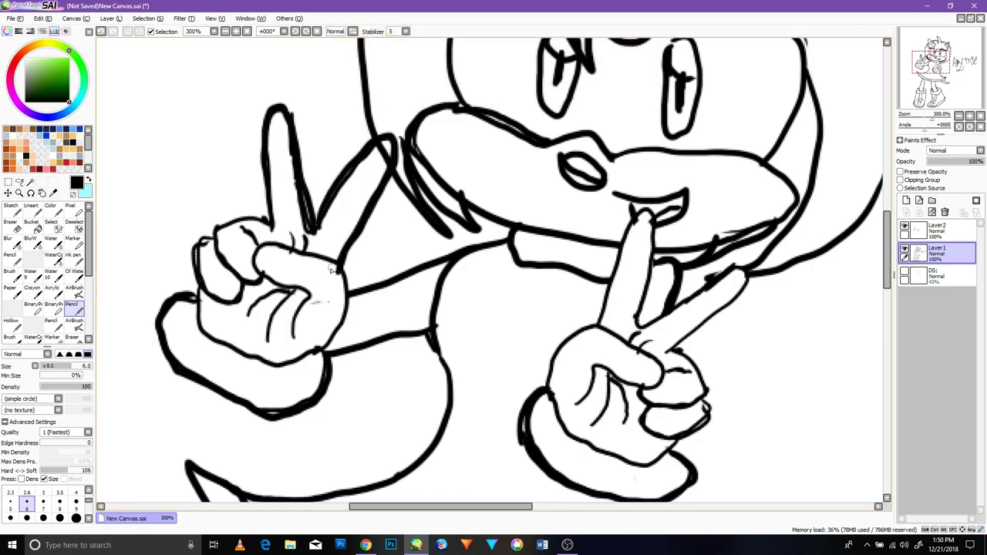
pyautogui.press('e')
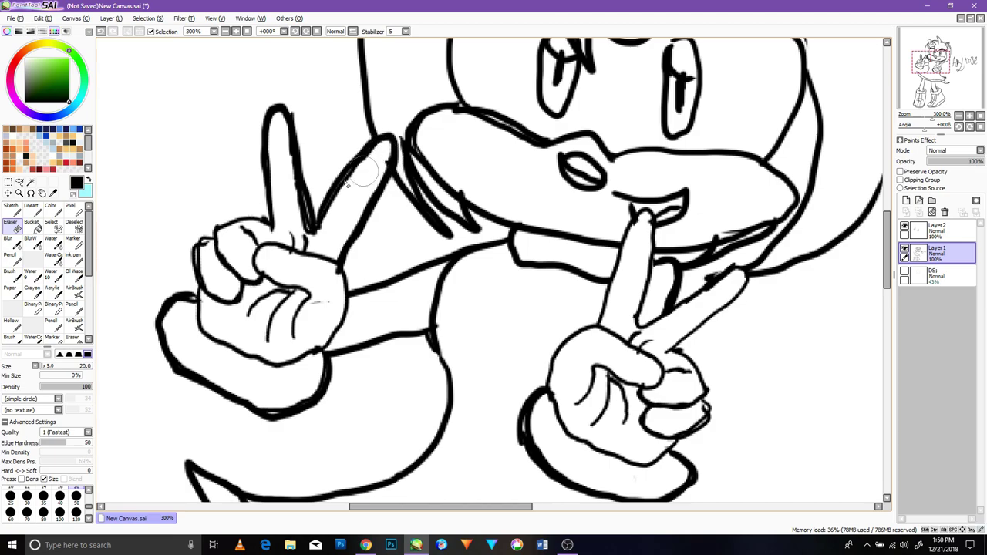
pyautogui.click(75, 307)
# - Thicken the palm, thumb, curled fingers and crease lines of the outstretched hand
pyautogui.moveTo(345, 270); pyautogui.dragTo(322, 346)
pyautogui.moveTo(327, 343)
pyautogui.mouseDown()
pyautogui.moveTo(296, 360)
pyautogui.moveTo(248, 356)
pyautogui.moveTo(205, 327)
pyautogui.moveTo(198, 288)
pyautogui.mouseUp()
pyautogui.moveTo(312, 288)
pyautogui.mouseDown()
pyautogui.moveTo(264, 273)
pyautogui.moveTo(262, 248)
pyautogui.moveTo(308, 250)
pyautogui.moveTo(349, 284)
pyautogui.mouseUp()
pyautogui.moveTo(255, 240)
pyautogui.mouseDown()
pyautogui.moveTo(216, 230)
pyautogui.moveTo(268, 224)
pyautogui.mouseUp()
pyautogui.moveTo(243, 287)
pyautogui.mouseDown()
pyautogui.moveTo(201, 282)
pyautogui.moveTo(211, 238)
pyautogui.mouseUp()
pyautogui.moveTo(294, 288)
pyautogui.mouseDown()
pyautogui.moveTo(253, 313)
pyautogui.moveTo(270, 339)
pyautogui.moveTo(293, 328)
pyautogui.mouseUp()
pyautogui.moveTo(287, 228); pyautogui.dragTo(293, 247)
# - Thicken the fingers, thumb, palm and crease lines of the hand in front of the dress
pyautogui.moveTo(563, 368); pyautogui.dragTo(486, 332)
pyautogui.moveTo(524, 286)
pyautogui.mouseDown()
pyautogui.moveTo(541, 219)
pyautogui.moveTo(567, 286)
pyautogui.moveTo(664, 227)
pyautogui.moveTo(575, 370)
pyautogui.moveTo(576, 362)
pyautogui.mouseUp()
pyautogui.moveTo(587, 337); pyautogui.dragTo(609, 328)
pyautogui.moveTo(570, 373)
pyautogui.mouseDown()
pyautogui.moveTo(629, 382)
pyautogui.moveTo(559, 400)
pyautogui.moveTo(601, 403)
pyautogui.moveTo(565, 427)
pyautogui.moveTo(508, 410)
pyautogui.moveTo(475, 368)
pyautogui.moveTo(480, 319)
pyautogui.moveTo(512, 288)
pyautogui.moveTo(549, 345)
pyautogui.moveTo(520, 330)
pyautogui.moveTo(498, 365)
pyautogui.moveTo(540, 348)
pyautogui.mouseUp()
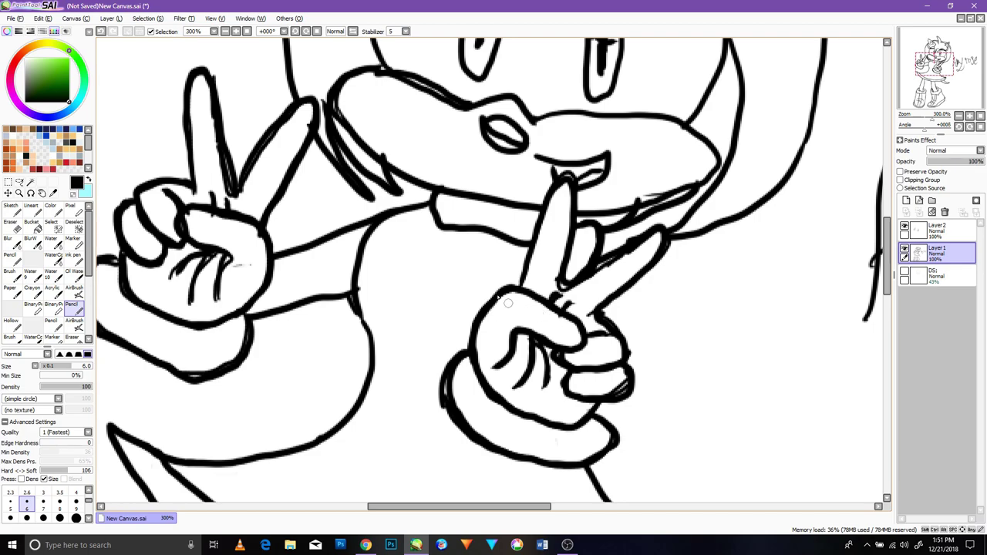
# - Undo the stray strokes near the face and draw a short curve at the muzzle's right cheek
pyautogui.scroll(-2, 513, 308)
pyautogui.moveTo(677, 247); pyautogui.dragTo(554, 224)
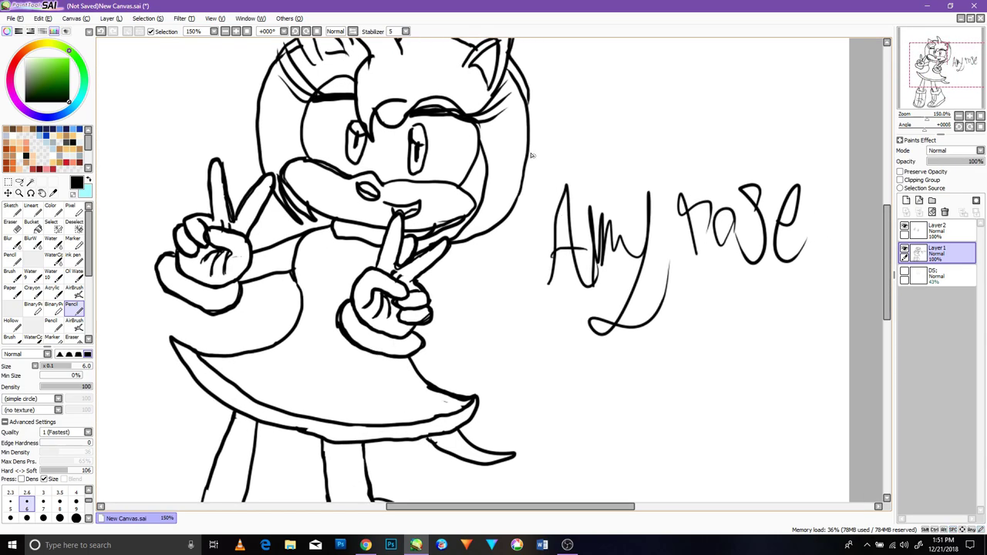
pyautogui.hotkey('ctrl', 'z')
pyautogui.moveTo(465, 233)
pyautogui.mouseDown()
pyautogui.moveTo(509, 226)
pyautogui.moveTo(463, 245)
pyautogui.moveTo(451, 266)
pyautogui.moveTo(527, 179)
pyautogui.moveTo(502, 147)
pyautogui.moveTo(448, 261)
pyautogui.moveTo(482, 236)
pyautogui.mouseUp()
pyautogui.hotkey('ctrl', 'z')
pyautogui.hotkey('ctrl', 'z')
pyautogui.moveTo(465, 182); pyautogui.dragTo(465, 203)
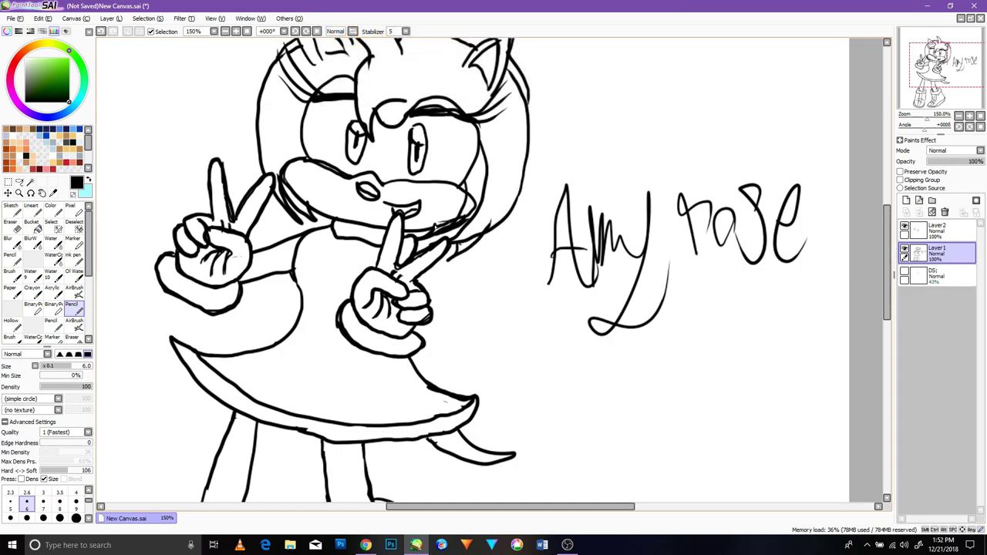
pyautogui.scroll(4, 327, 205)
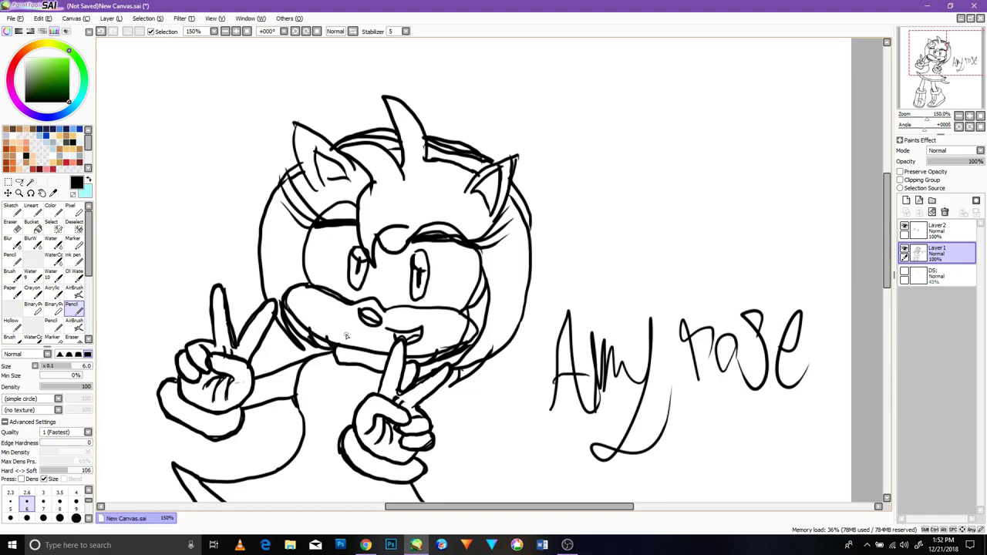
# - Erase the messy inner lines of the left ear and redraw a clean pointed inner-ear shape
pyautogui.click(566, 541)
pyautogui.click(563, 538)
pyautogui.moveTo(421, 256); pyautogui.dragTo(459, 307)
pyautogui.click(12, 225)
pyautogui.moveTo(338, 211)
pyautogui.mouseDown()
pyautogui.moveTo(324, 174)
pyautogui.moveTo(347, 236)
pyautogui.mouseUp()
pyautogui.moveTo(353, 185)
pyautogui.mouseDown()
pyautogui.moveTo(385, 216)
pyautogui.moveTo(359, 232)
pyautogui.moveTo(354, 212)
pyautogui.moveTo(354, 230)
pyautogui.moveTo(387, 233)
pyautogui.moveTo(338, 223)
pyautogui.moveTo(342, 154)
pyautogui.mouseUp()
pyautogui.press('n')
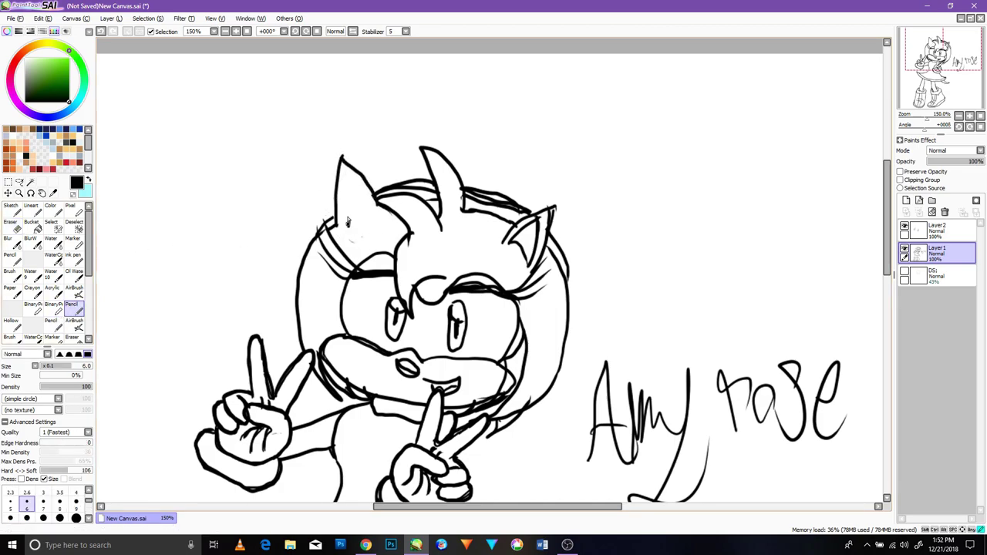
pyautogui.moveTo(342, 228); pyautogui.dragTo(375, 213)
# - Erase the doubled head lines between the central quill and the right ear and redraw them as two clean curves
pyautogui.press('e')
pyautogui.moveTo(489, 220)
pyautogui.mouseDown()
pyautogui.moveTo(530, 200)
pyautogui.moveTo(465, 206)
pyautogui.moveTo(453, 189)
pyautogui.moveTo(501, 201)
pyautogui.moveTo(467, 171)
pyautogui.mouseUp()
pyautogui.press('n')
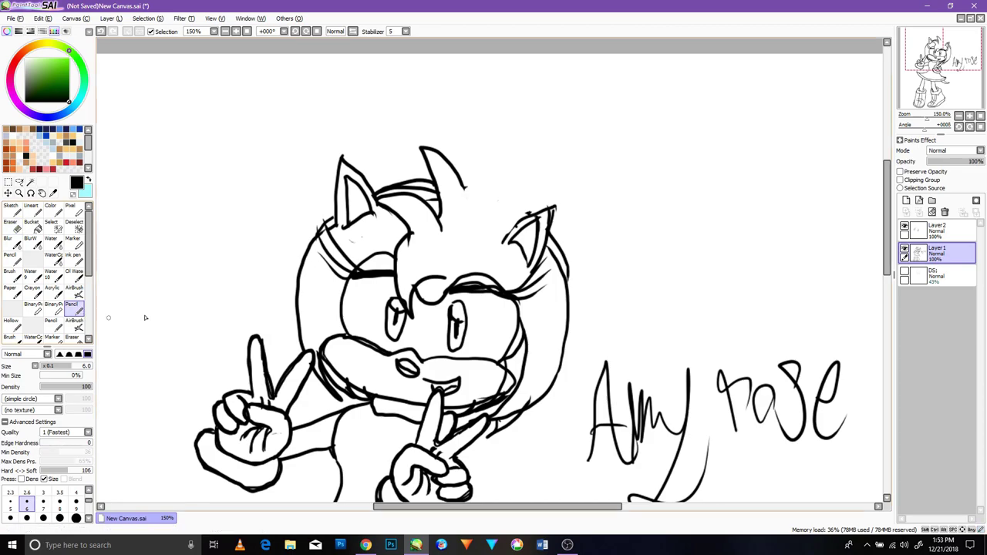
pyautogui.moveTo(524, 214); pyautogui.dragTo(477, 183)
pyautogui.moveTo(509, 222); pyautogui.dragTo(471, 193)
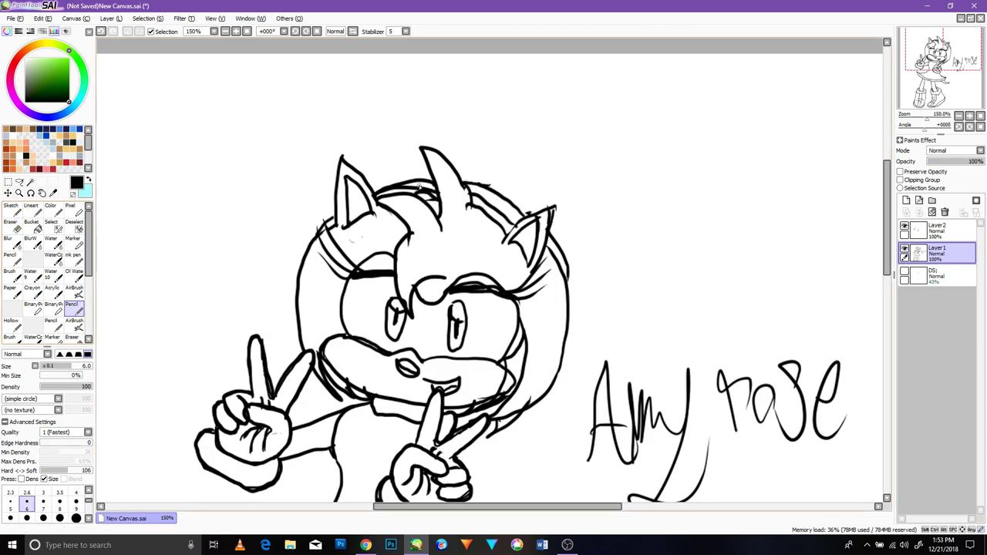
# - Add a second outer contour line along the right and left sides of the head's hair
pyautogui.press('e')
pyautogui.moveTo(532, 397)
pyautogui.mouseDown()
pyautogui.moveTo(520, 418)
pyautogui.moveTo(508, 412)
pyautogui.moveTo(517, 424)
pyautogui.moveTo(563, 356)
pyautogui.moveTo(559, 303)
pyautogui.mouseUp()
pyautogui.press('n')
pyautogui.hotkey('ctrl', 'z')
pyautogui.hotkey('ctrl', 'z')
pyautogui.moveTo(571, 275)
pyautogui.mouseDown()
pyautogui.moveTo(575, 336)
pyautogui.moveTo(484, 435)
pyautogui.mouseUp()
pyautogui.click(13, 226)
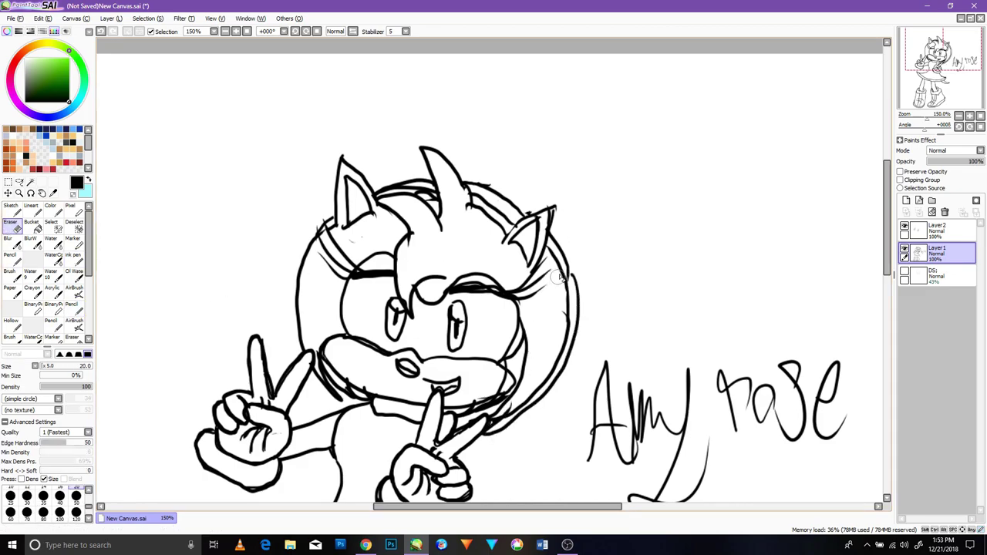
pyautogui.press('n')
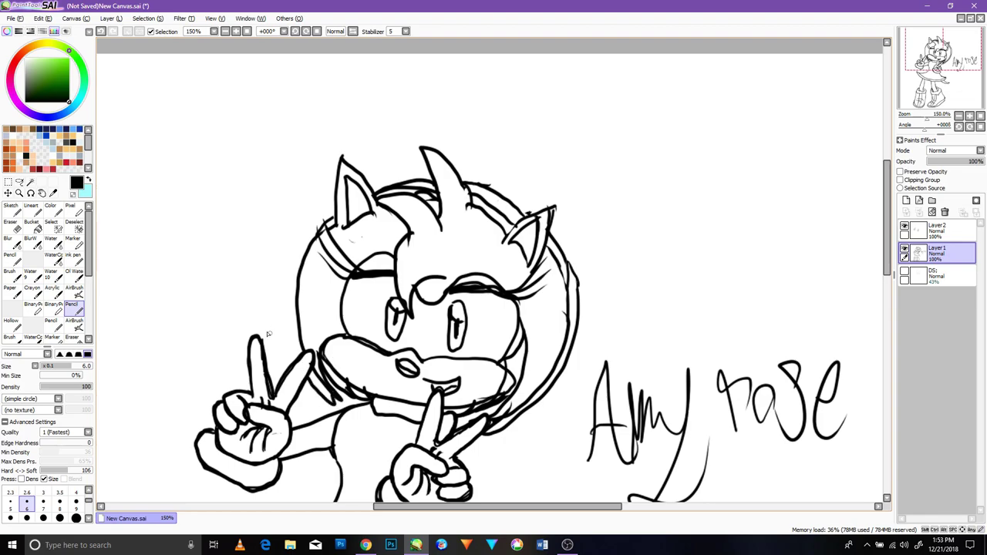
pyautogui.moveTo(290, 361)
pyautogui.mouseDown()
pyautogui.moveTo(278, 274)
pyautogui.moveTo(340, 199)
pyautogui.mouseUp()
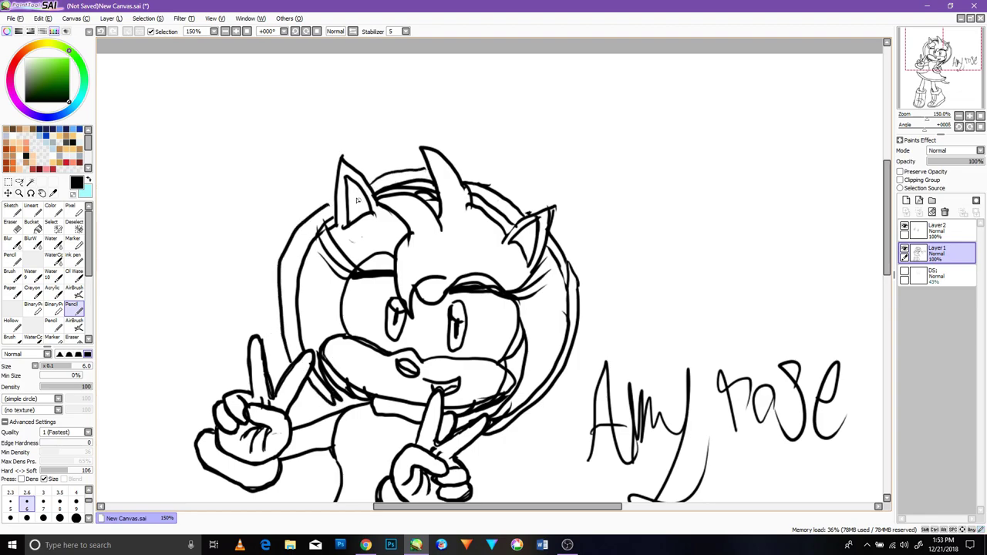
pyautogui.hotkey('ctrl', 'z')
# - Trace over the curved side line of the dress's upper body beside the outstretched arm
pyautogui.scroll(-3, 489, 206)
pyautogui.scroll(2, 483, 202)
pyautogui.moveTo(470, 213); pyautogui.dragTo(532, 59)
pyautogui.scroll(4, 479, 181)
pyautogui.moveTo(425, 271); pyautogui.dragTo(467, 113)
pyautogui.moveTo(409, 212); pyautogui.dragTo(431, 271)
pyautogui.moveTo(419, 312); pyautogui.dragTo(401, 335)
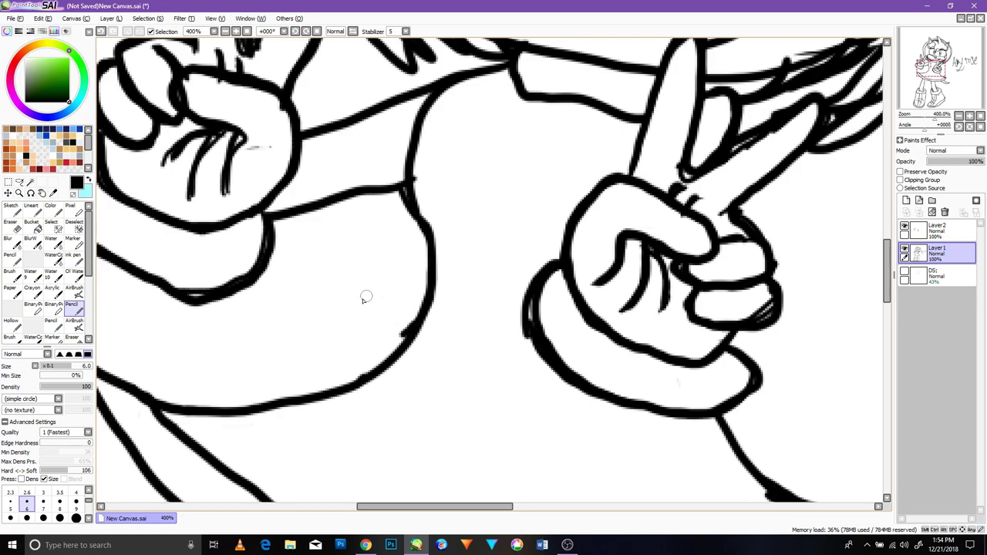
# - Thicken the tail's underside and the dress hem's right end, and repair the hem's lower edge
pyautogui.moveTo(819, 385)
pyautogui.mouseDown()
pyautogui.moveTo(727, 286)
pyautogui.moveTo(695, 199)
pyautogui.mouseUp()
pyautogui.moveTo(762, 345); pyautogui.dragTo(617, 396)
pyautogui.moveTo(631, 445)
pyautogui.mouseDown()
pyautogui.moveTo(603, 383)
pyautogui.moveTo(679, 436)
pyautogui.mouseUp()
pyautogui.moveTo(849, 426)
pyautogui.mouseDown()
pyautogui.moveTo(778, 455)
pyautogui.moveTo(629, 401)
pyautogui.mouseUp()
pyautogui.press('e')
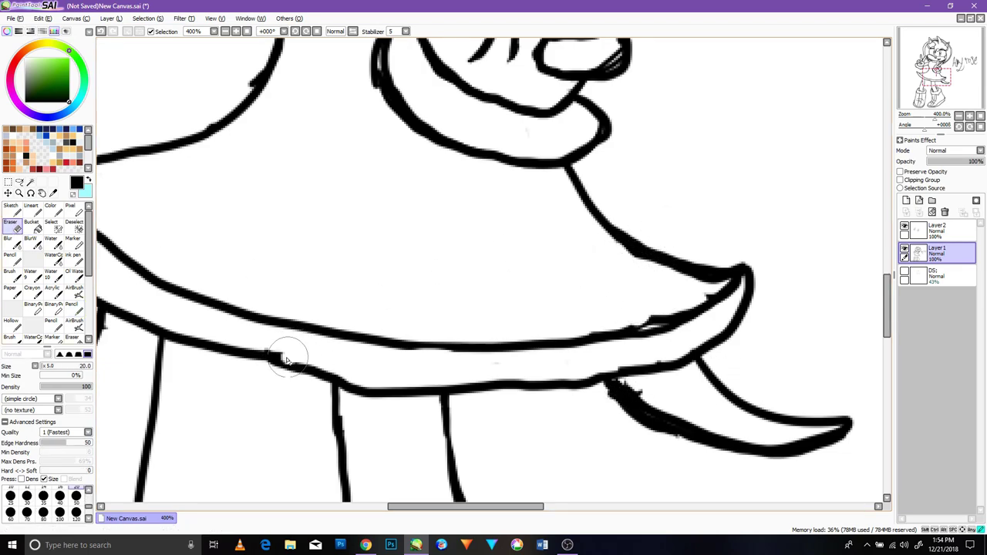
pyautogui.press('n')
pyautogui.moveTo(301, 367); pyautogui.dragTo(251, 354)
# - Thicken the outlines of both legs and the rims of the boot openings
pyautogui.moveTo(318, 349)
pyautogui.mouseDown()
pyautogui.moveTo(502, 311)
pyautogui.moveTo(584, 143)
pyautogui.mouseUp()
pyautogui.moveTo(293, 303)
pyautogui.mouseDown()
pyautogui.moveTo(284, 441)
pyautogui.moveTo(222, 416)
pyautogui.moveTo(271, 378)
pyautogui.mouseUp()
pyautogui.moveTo(379, 404)
pyautogui.mouseDown()
pyautogui.moveTo(397, 463)
pyautogui.moveTo(293, 445)
pyautogui.moveTo(277, 359)
pyautogui.moveTo(290, 431)
pyautogui.mouseUp()
pyautogui.moveTo(421, 438); pyautogui.dragTo(386, 409)
pyautogui.moveTo(579, 377); pyautogui.dragTo(513, 319)
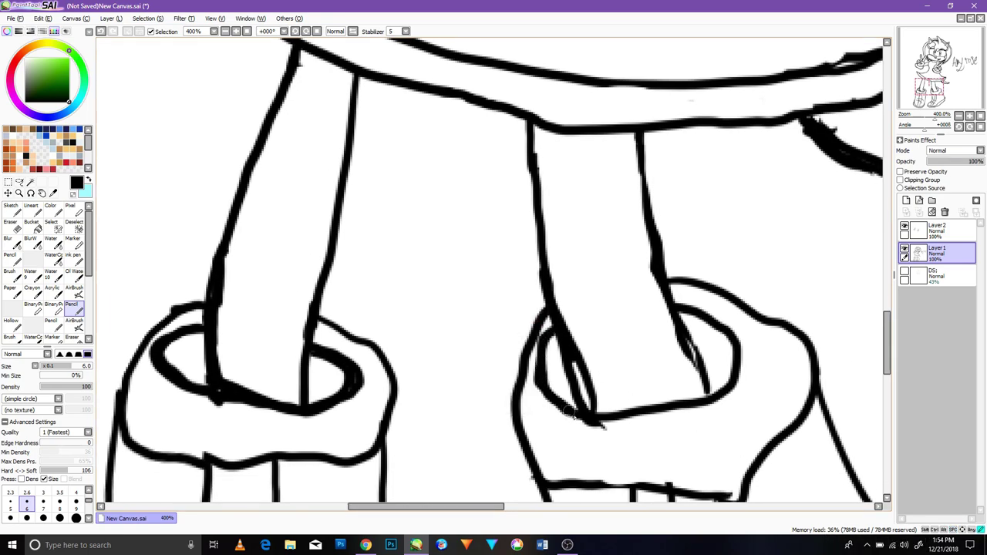
pyautogui.moveTo(562, 409); pyautogui.dragTo(668, 413)
pyautogui.moveTo(678, 297)
pyautogui.mouseDown()
pyautogui.moveTo(709, 317)
pyautogui.moveTo(692, 401)
pyautogui.moveTo(729, 395)
pyautogui.moveTo(693, 301)
pyautogui.moveTo(674, 297)
pyautogui.mouseUp()
pyautogui.moveTo(584, 391); pyautogui.dragTo(548, 256)
pyautogui.moveTo(649, 192); pyautogui.dragTo(669, 258)
# - Thicken the left boot's cuff and trace over the boot's right side down to the sole
pyautogui.moveTo(540, 230); pyautogui.dragTo(560, 285)
pyautogui.moveTo(311, 315); pyautogui.dragTo(374, 224)
pyautogui.moveTo(241, 234)
pyautogui.mouseDown()
pyautogui.moveTo(222, 231)
pyautogui.moveTo(208, 91)
pyautogui.moveTo(181, 216)
pyautogui.moveTo(289, 241)
pyautogui.moveTo(421, 174)
pyautogui.moveTo(349, 83)
pyautogui.moveTo(332, 248)
pyautogui.moveTo(236, 245)
pyautogui.mouseUp()
pyautogui.moveTo(148, 183); pyautogui.dragTo(178, 91)
pyautogui.moveTo(453, 188); pyautogui.dragTo(447, 301)
pyautogui.moveTo(447, 301)
pyautogui.mouseDown()
pyautogui.moveTo(453, 173)
pyautogui.moveTo(398, 415)
pyautogui.mouseUp()
pyautogui.moveTo(408, 394)
pyautogui.mouseDown()
pyautogui.moveTo(378, 417)
pyautogui.moveTo(399, 401)
pyautogui.moveTo(372, 444)
pyautogui.mouseUp()
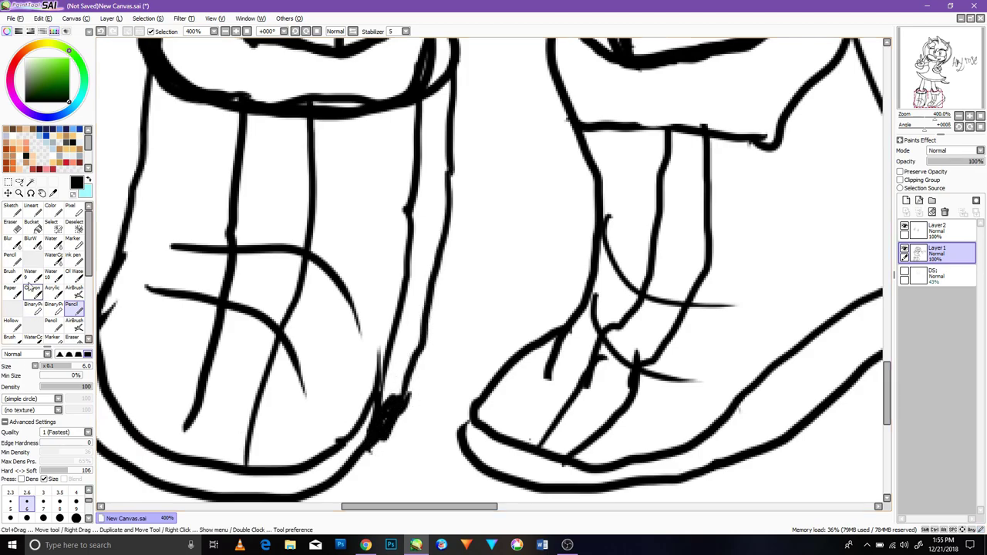
# - Erase the blotchy lower right edge of the left boot and redraw its shaft and sole lines
pyautogui.click(12, 225)
pyautogui.moveTo(382, 400)
pyautogui.mouseDown()
pyautogui.moveTo(374, 423)
pyautogui.moveTo(390, 385)
pyautogui.moveTo(370, 447)
pyautogui.moveTo(374, 351)
pyautogui.moveTo(370, 414)
pyautogui.mouseUp()
pyautogui.click(74, 308)
pyautogui.moveTo(389, 372)
pyautogui.mouseDown()
pyautogui.moveTo(359, 438)
pyautogui.moveTo(417, 336)
pyautogui.mouseUp()
pyautogui.moveTo(460, 164); pyautogui.dragTo(429, 276)
pyautogui.moveTo(406, 360); pyautogui.dragTo(421, 288)
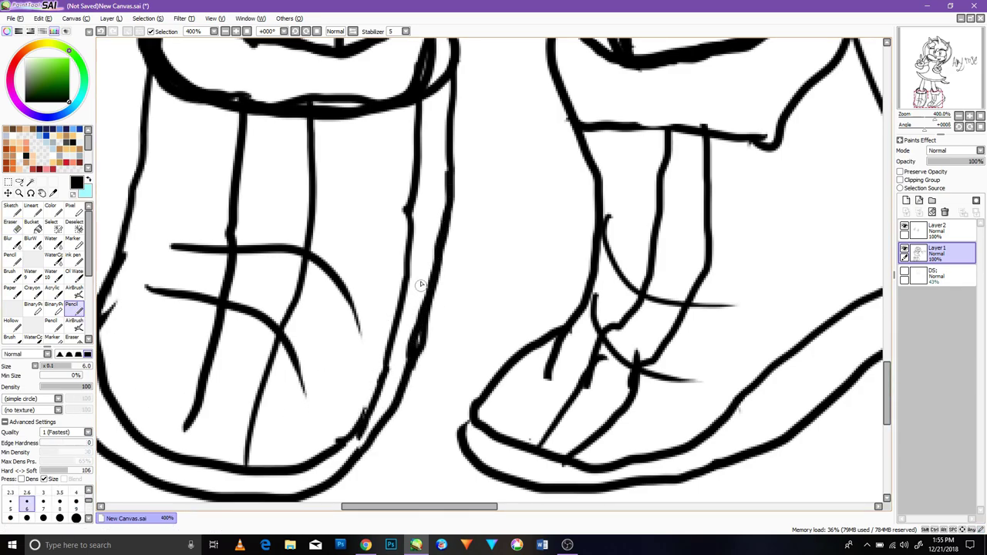
# - Retouch the left edge of the left boot, erasing excess line along its side
pyautogui.moveTo(313, 303); pyautogui.dragTo(460, 318)
pyautogui.press('e')
pyautogui.moveTo(257, 352)
pyautogui.mouseDown()
pyautogui.moveTo(224, 356)
pyautogui.moveTo(209, 404)
pyautogui.moveTo(258, 254)
pyautogui.moveTo(219, 419)
pyautogui.moveTo(248, 287)
pyautogui.mouseUp()
pyautogui.press('n')
pyautogui.press('space')
pyautogui.scroll(-1, 489, 397)
pyautogui.scroll(-2, 532, 398)
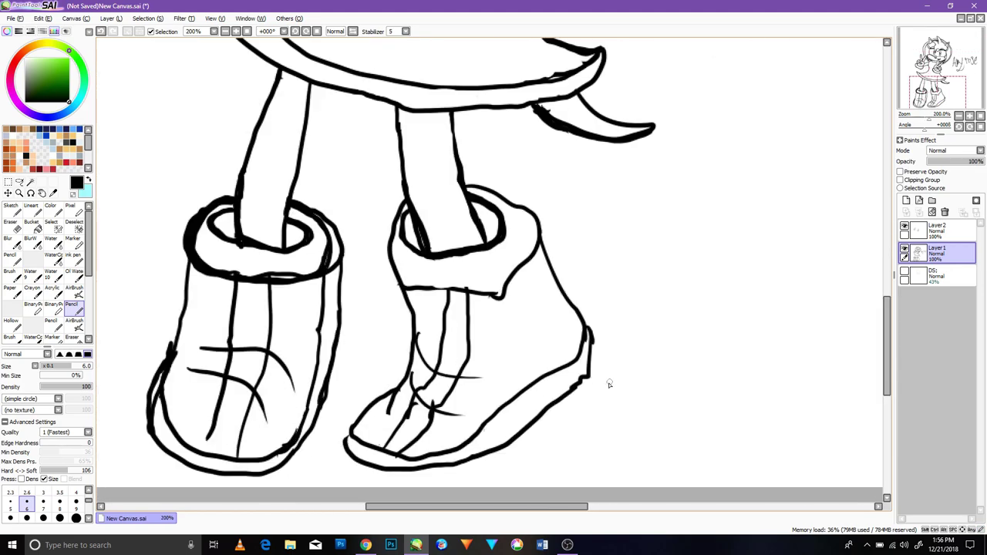
# - Erase the right boot's toe and sole and redraw them with a rounder toe, lace lines and a new sole edge
pyautogui.press('c')
pyautogui.press('space')
pyautogui.moveTo(441, 392); pyautogui.dragTo(408, 338)
pyautogui.click(74, 309)
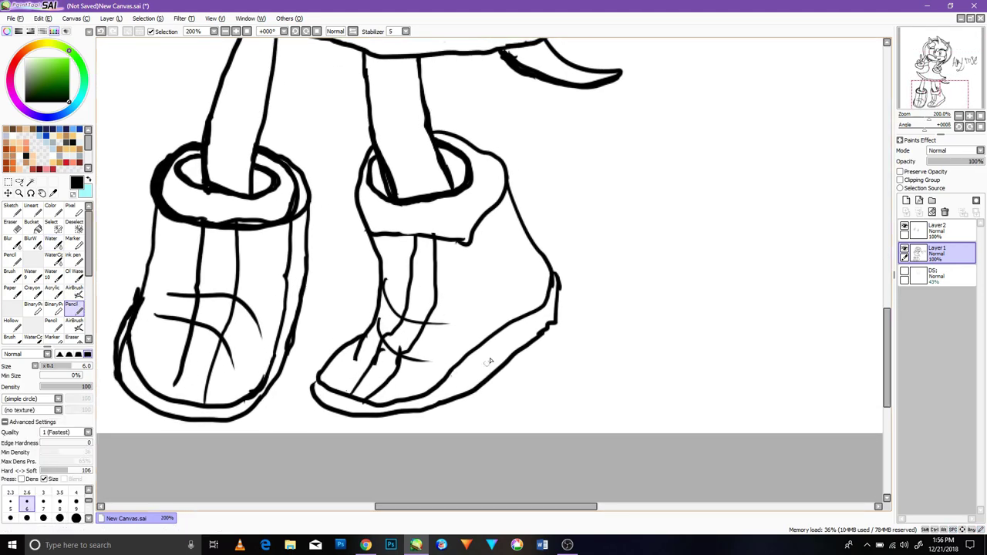
pyautogui.click(10, 224)
pyautogui.moveTo(297, 416)
pyautogui.mouseDown()
pyautogui.moveTo(386, 415)
pyautogui.moveTo(347, 403)
pyautogui.moveTo(413, 398)
pyautogui.moveTo(550, 280)
pyautogui.moveTo(548, 329)
pyautogui.moveTo(388, 409)
pyautogui.moveTo(375, 406)
pyautogui.mouseUp()
pyautogui.click(74, 309)
pyautogui.moveTo(436, 388)
pyautogui.mouseDown()
pyautogui.moveTo(341, 348)
pyautogui.moveTo(360, 393)
pyautogui.mouseUp()
pyautogui.moveTo(373, 356); pyautogui.dragTo(329, 400)
pyautogui.moveTo(393, 372); pyautogui.dragTo(352, 411)
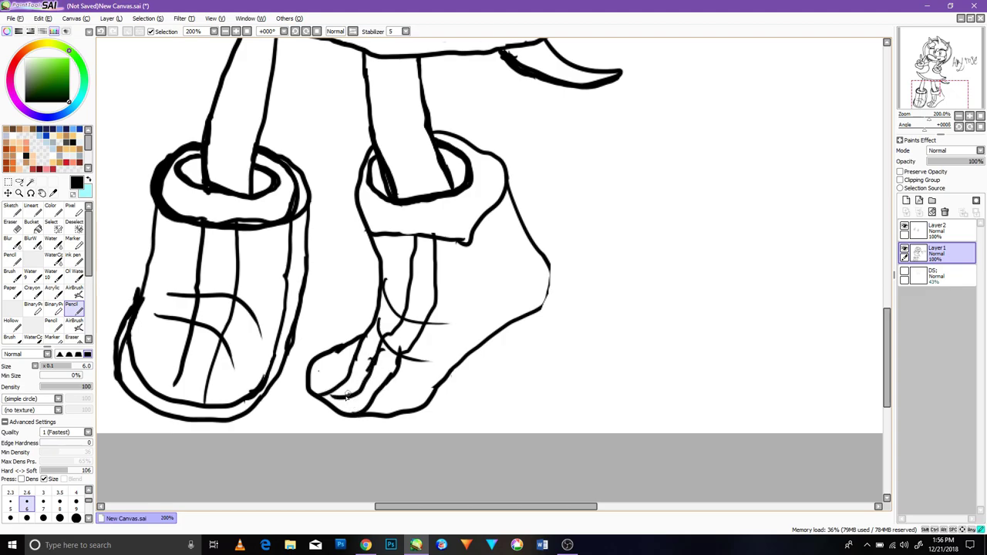
pyautogui.moveTo(552, 270)
pyautogui.mouseDown()
pyautogui.moveTo(541, 340)
pyautogui.moveTo(307, 360)
pyautogui.mouseUp()
pyautogui.scroll(-2, 374, 334)
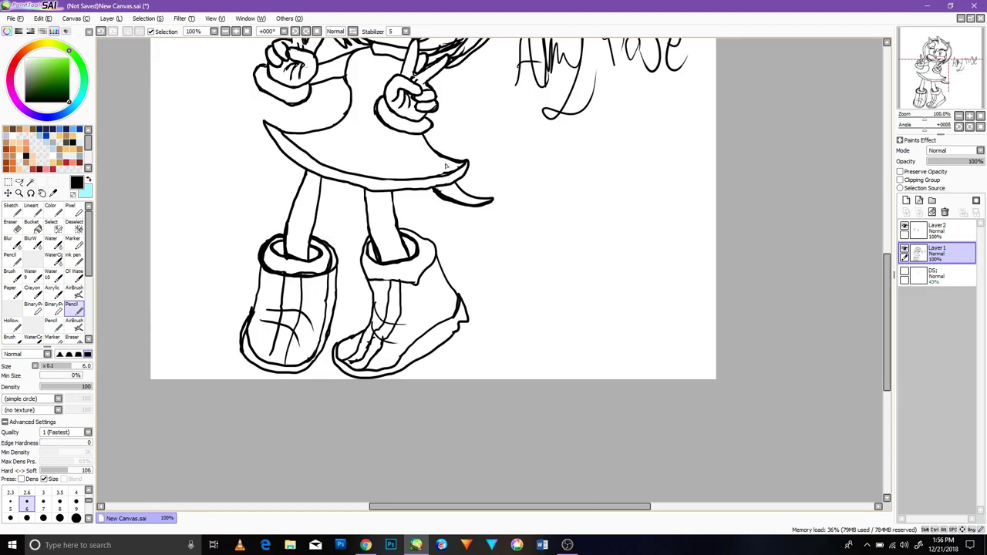
# - Thicken the outlines of both ears, the central quill and the nearby hair lines on the head
pyautogui.scroll(3, 446, 167)
pyautogui.scroll(4, 430, 138)
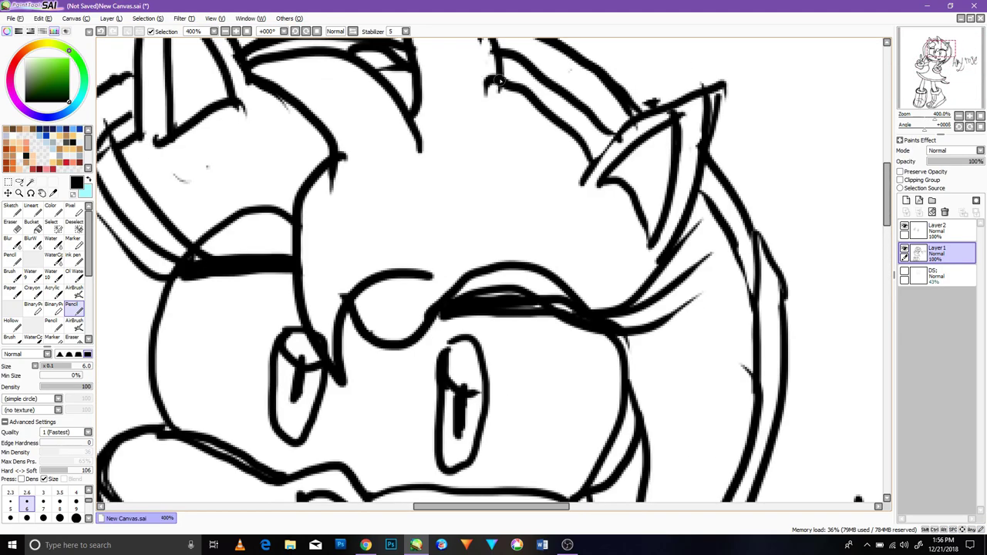
pyautogui.scroll(-3, 615, 163)
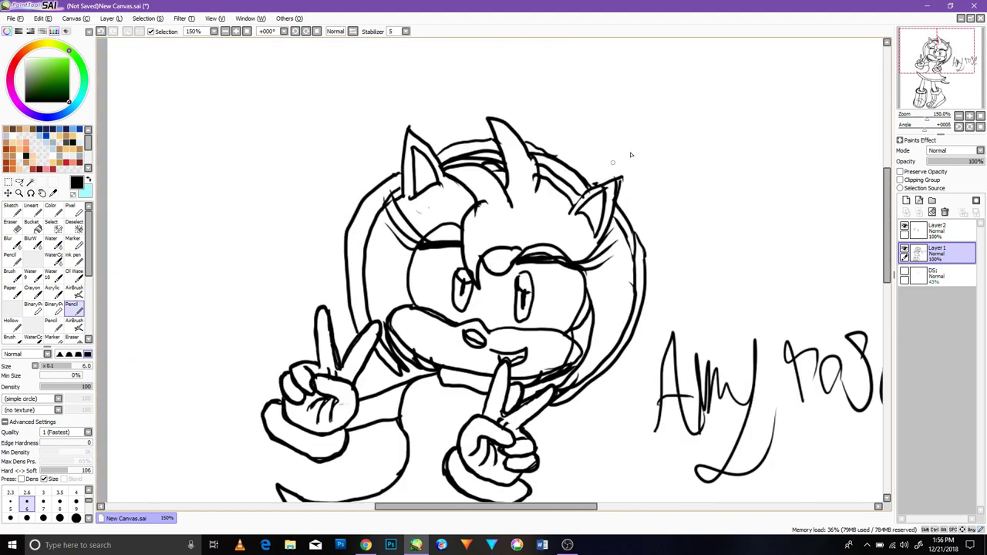
pyautogui.scroll(3, 616, 163)
pyautogui.moveTo(475, 290)
pyautogui.mouseDown()
pyautogui.moveTo(619, 197)
pyautogui.moveTo(559, 361)
pyautogui.mouseUp()
pyautogui.moveTo(615, 197); pyautogui.dragTo(473, 282)
pyautogui.moveTo(324, 304); pyautogui.dragTo(484, 356)
pyautogui.moveTo(192, 300)
pyautogui.mouseDown()
pyautogui.moveTo(186, 195)
pyautogui.moveTo(287, 211)
pyautogui.mouseUp()
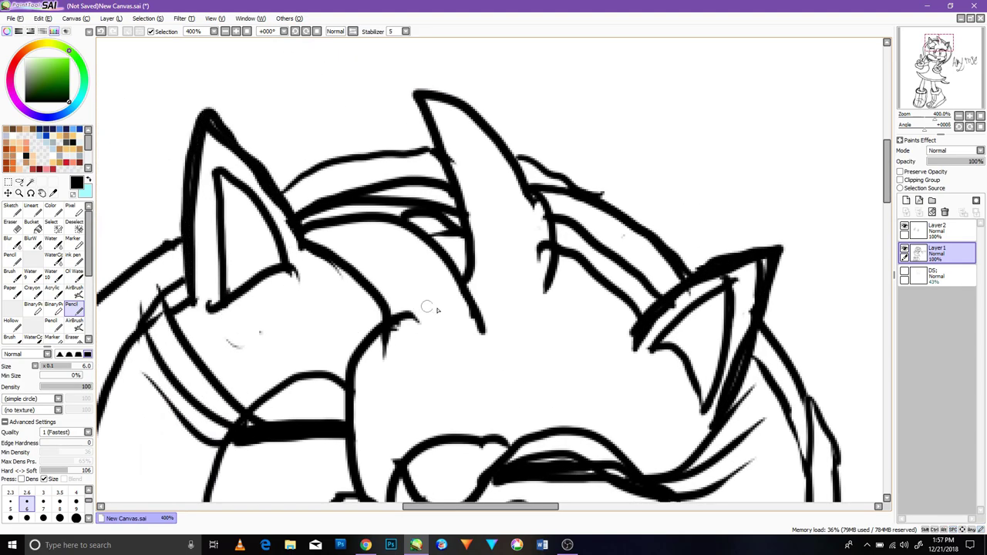
pyautogui.moveTo(731, 397); pyautogui.dragTo(750, 351)
pyautogui.scroll(-2, 751, 391)
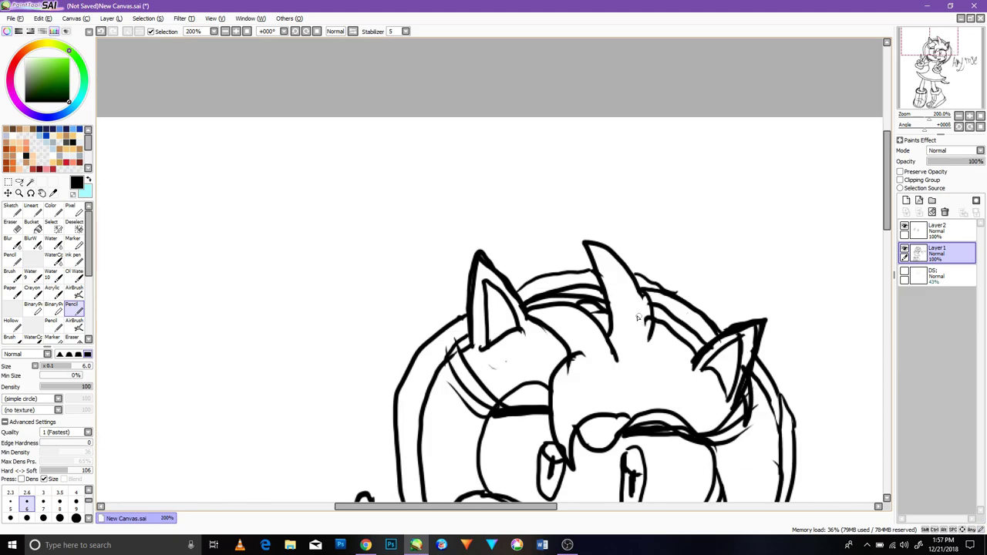
pyautogui.scroll(-4, 617, 294)
pyautogui.scroll(1, 600, 317)
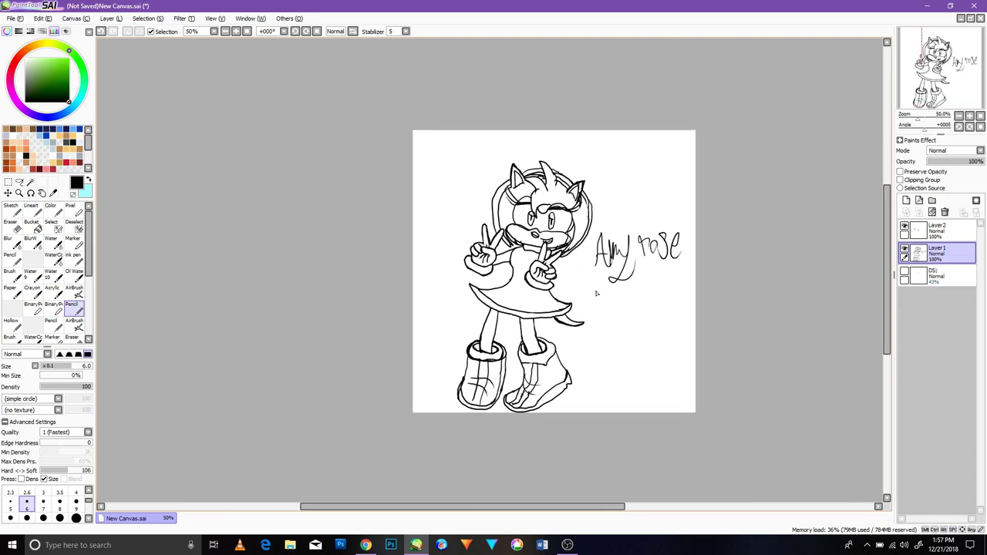
pyautogui.scroll(2, 584, 339)
pyautogui.scroll(-1, 665, 320)
pyautogui.moveTo(667, 305); pyautogui.dragTo(649, 341)
pyautogui.moveTo(679, 312)
pyautogui.mouseDown()
pyautogui.moveTo(689, 345)
pyautogui.moveTo(703, 344)
pyautogui.mouseUp()
pyautogui.moveTo(705, 327)
pyautogui.mouseDown()
pyautogui.moveTo(716, 341)
pyautogui.moveTo(696, 387)
pyautogui.mouseUp()
pyautogui.moveTo(718, 360); pyautogui.dragTo(716, 390)
pyautogui.moveTo(724, 395); pyautogui.dragTo(682, 381)
pyautogui.hotkey('ctrl', 'z')
pyautogui.hotkey('ctrl', 'z')
pyautogui.hotkey('ctrl', 'z')
pyautogui.hotkey('ctrl', 'z')
pyautogui.hotkey('ctrl', 'z')
pyautogui.hotkey('ctrl', 'z')
pyautogui.hotkey('ctrl', 'z')
pyautogui.hotkey('ctrl', 'z')
pyautogui.hotkey('ctrl', 'z')
pyautogui.hotkey('ctrl', 'z')
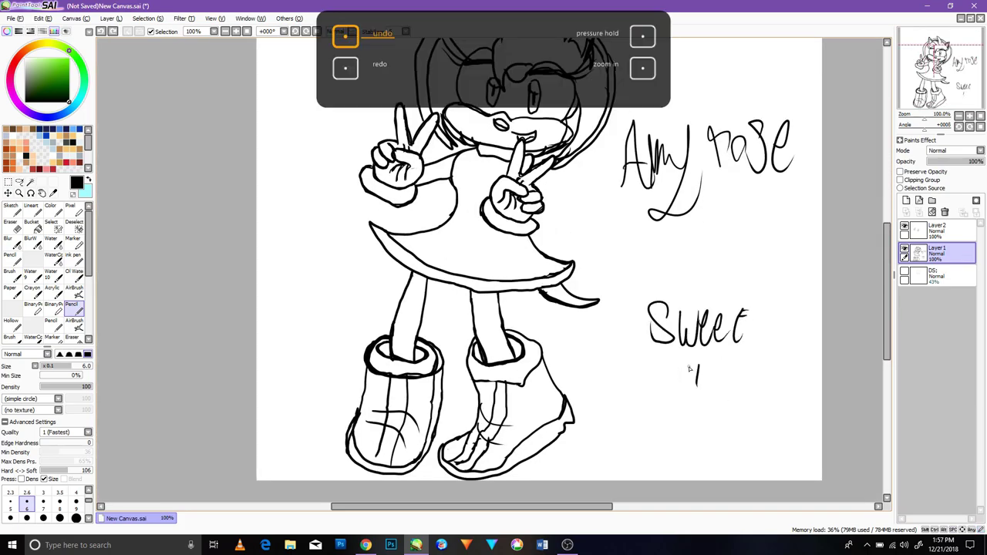
# - Retouch the two raised fingers of the outstretched hand with thicker lines
pyautogui.moveTo(546, 130)
pyautogui.mouseDown()
pyautogui.moveTo(574, 255)
pyautogui.moveTo(604, 236)
pyautogui.mouseUp()
pyautogui.scroll(4, 607, 232)
pyautogui.scroll(-3, 603, 230)
pyautogui.scroll(2, 404, 193)
pyautogui.scroll(-2, 404, 192)
pyautogui.moveTo(405, 225); pyautogui.dragTo(467, 194)
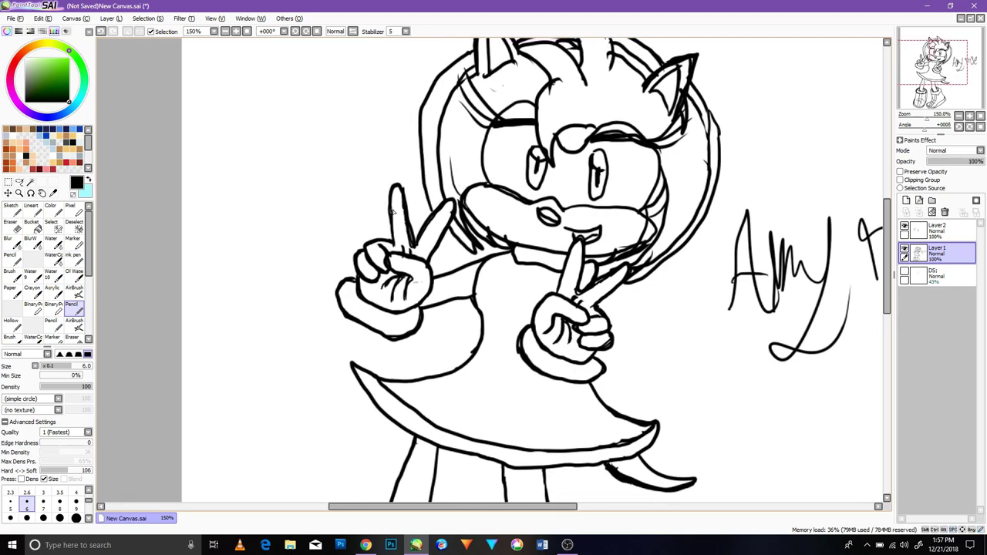
pyautogui.scroll(4, 392, 206)
pyautogui.moveTo(360, 134)
pyautogui.mouseDown()
pyautogui.moveTo(441, 263)
pyautogui.moveTo(451, 297)
pyautogui.mouseUp()
pyautogui.moveTo(472, 261); pyautogui.dragTo(566, 241)
pyautogui.scroll(-3, 516, 322)
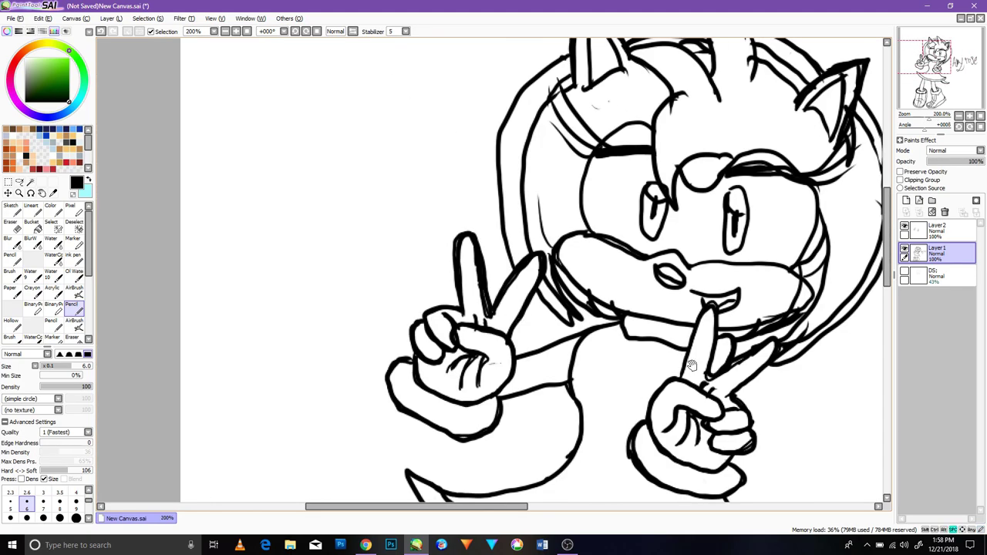
# - Thicken the raised fingers and upper palm outline of the hand in front of the dress
pyautogui.moveTo(691, 364); pyautogui.dragTo(616, 290)
pyautogui.scroll(6, 616, 292)
pyautogui.moveTo(577, 341)
pyautogui.mouseDown()
pyautogui.moveTo(598, 241)
pyautogui.moveTo(566, 338)
pyautogui.moveTo(507, 367)
pyautogui.mouseUp()
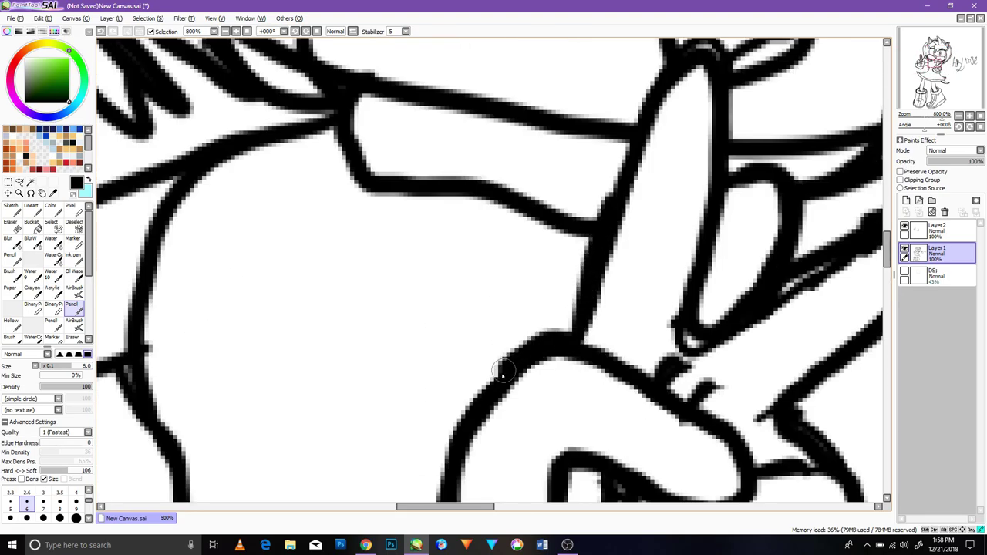
pyautogui.scroll(-6, 541, 376)
pyautogui.scroll(3, 600, 378)
pyautogui.moveTo(630, 284)
pyautogui.mouseDown()
pyautogui.moveTo(579, 326)
pyautogui.moveTo(539, 338)
pyautogui.mouseUp()
pyautogui.moveTo(604, 302); pyautogui.dragTo(613, 291)
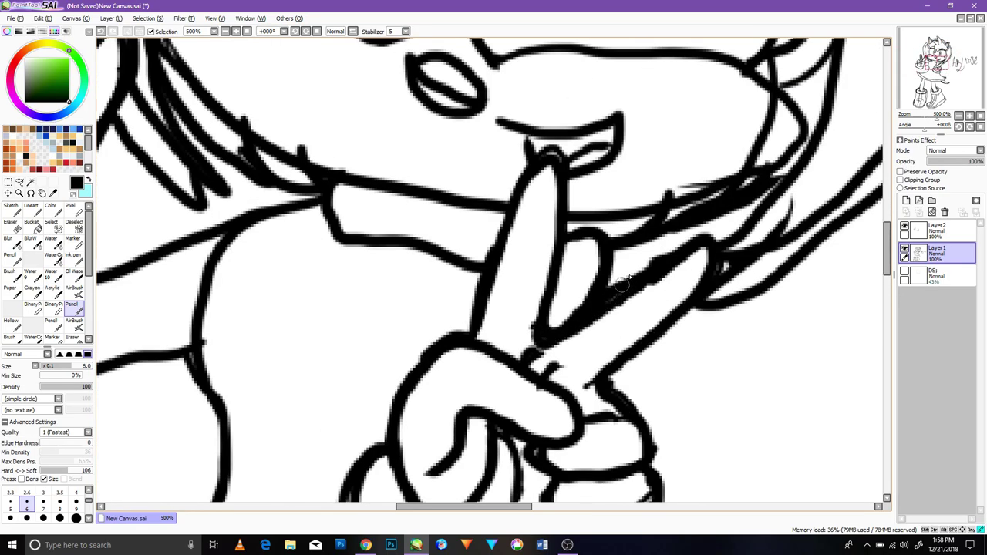
# - Fill in the collar's left corner and thicken the collar edge and the line under the muzzle
pyautogui.moveTo(328, 220)
pyautogui.mouseDown()
pyautogui.moveTo(316, 216)
pyautogui.moveTo(361, 238)
pyautogui.mouseUp()
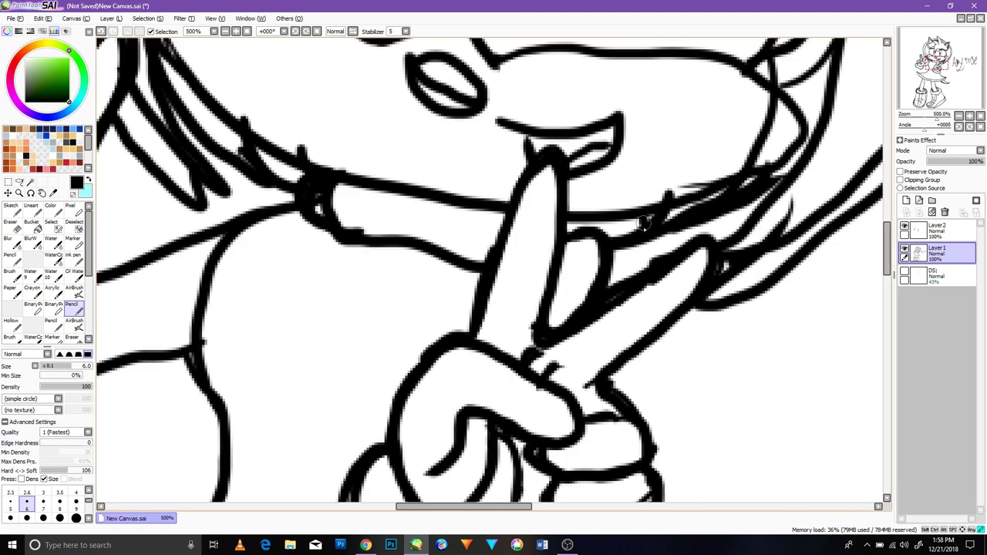
pyautogui.moveTo(644, 248); pyautogui.dragTo(611, 268)
pyautogui.moveTo(476, 266); pyautogui.dragTo(401, 242)
pyautogui.scroll(-6, 370, 222)
pyautogui.scroll(1, 444, 308)
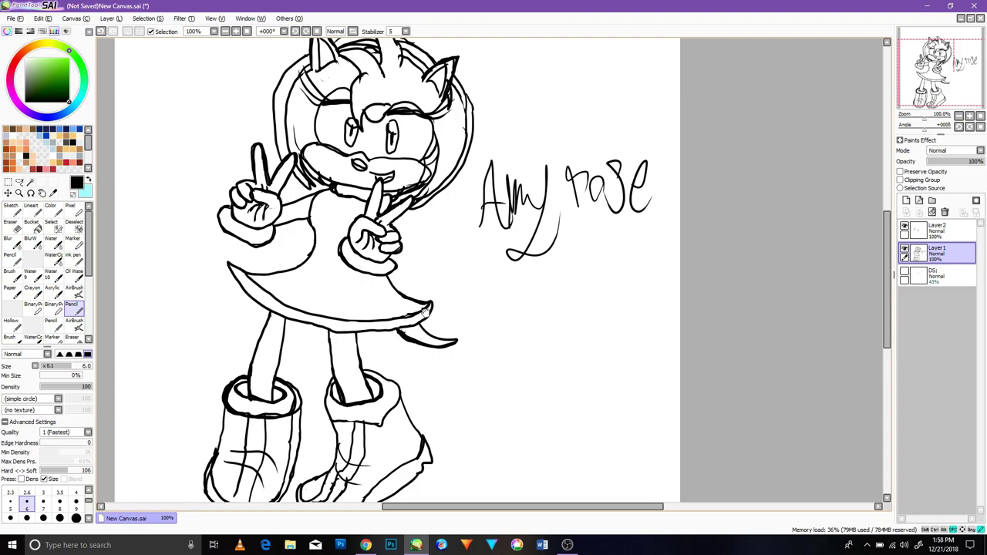
# - Thicken both glove cuffs and the dress's pointed hem corner above the tail
pyautogui.scroll(-2, 424, 309)
pyautogui.scroll(5, 463, 332)
pyautogui.moveTo(524, 360); pyautogui.dragTo(505, 363)
pyautogui.moveTo(286, 388); pyautogui.dragTo(212, 394)
pyautogui.moveTo(635, 275)
pyautogui.mouseDown()
pyautogui.moveTo(650, 315)
pyautogui.moveTo(545, 284)
pyautogui.moveTo(391, 166)
pyautogui.mouseUp()
pyautogui.scroll(-4, 392, 168)
pyautogui.scroll(3, 305, 168)
pyautogui.moveTo(294, 152); pyautogui.dragTo(339, 246)
pyautogui.moveTo(354, 222)
pyautogui.mouseDown()
pyautogui.moveTo(319, 217)
pyautogui.moveTo(255, 105)
pyautogui.moveTo(303, 216)
pyautogui.moveTo(353, 216)
pyautogui.mouseUp()
pyautogui.moveTo(394, 158)
pyautogui.mouseDown()
pyautogui.moveTo(386, 222)
pyautogui.moveTo(391, 156)
pyautogui.mouseUp()
pyautogui.moveTo(759, 297)
pyautogui.mouseDown()
pyautogui.moveTo(705, 318)
pyautogui.moveTo(649, 302)
pyautogui.moveTo(605, 205)
pyautogui.mouseUp()
pyautogui.moveTo(657, 307)
pyautogui.mouseDown()
pyautogui.moveTo(737, 261)
pyautogui.moveTo(716, 323)
pyautogui.moveTo(625, 288)
pyautogui.mouseUp()
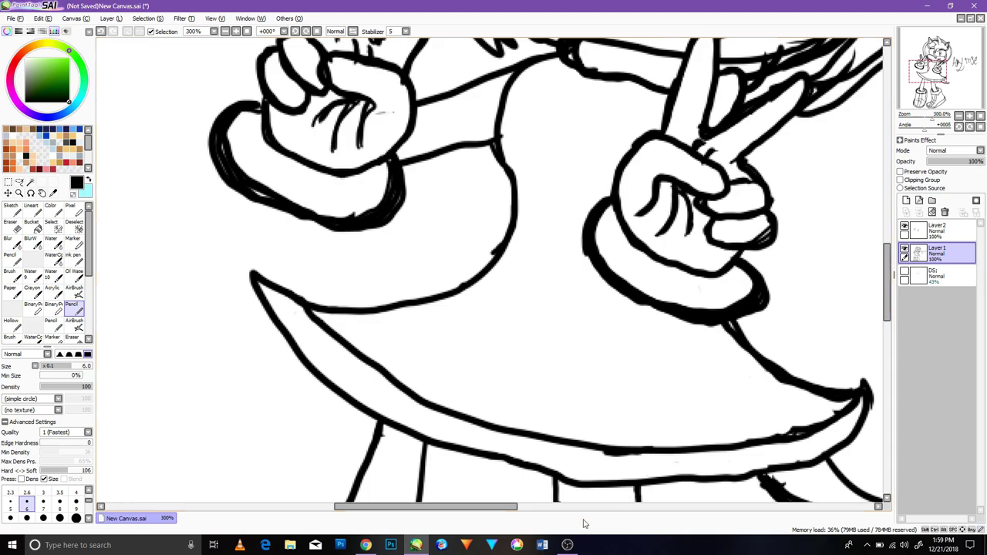
# - Create a second new canvas for a closing message
pyautogui.rightClick(569, 546)
pyautogui.click(474, 290)
pyautogui.click(19, 19)
pyautogui.click(23, 31)
pyautogui.click(194, 167)
# - Handwrite "Thank you For watching!" on two lines across the upper half of the new canvas
pyautogui.moveTo(398, 137); pyautogui.dragTo(387, 201)
pyautogui.moveTo(371, 147); pyautogui.dragTo(418, 138)
pyautogui.moveTo(414, 139)
pyautogui.mouseDown()
pyautogui.moveTo(428, 204)
pyautogui.moveTo(492, 160)
pyautogui.moveTo(544, 165)
pyautogui.moveTo(585, 154)
pyautogui.mouseUp()
pyautogui.moveTo(383, 226); pyautogui.dragTo(373, 278)
pyautogui.moveTo(364, 254)
pyautogui.mouseDown()
pyautogui.moveTo(460, 240)
pyautogui.moveTo(503, 246)
pyautogui.moveTo(526, 231)
pyautogui.moveTo(566, 231)
pyautogui.mouseUp()
# - Handwrite an underlined "cheers" below the message and add a smiley face and a signature flourish beside it
pyautogui.moveTo(400, 304)
pyautogui.mouseDown()
pyautogui.moveTo(414, 351)
pyautogui.moveTo(454, 351)
pyautogui.mouseUp()
pyautogui.moveTo(400, 376); pyautogui.dragTo(494, 331)
pyautogui.moveTo(516, 324)
pyautogui.mouseDown()
pyautogui.moveTo(517, 353)
pyautogui.moveTo(586, 324)
pyautogui.mouseUp()
pyautogui.moveTo(549, 404); pyautogui.dragTo(689, 269)
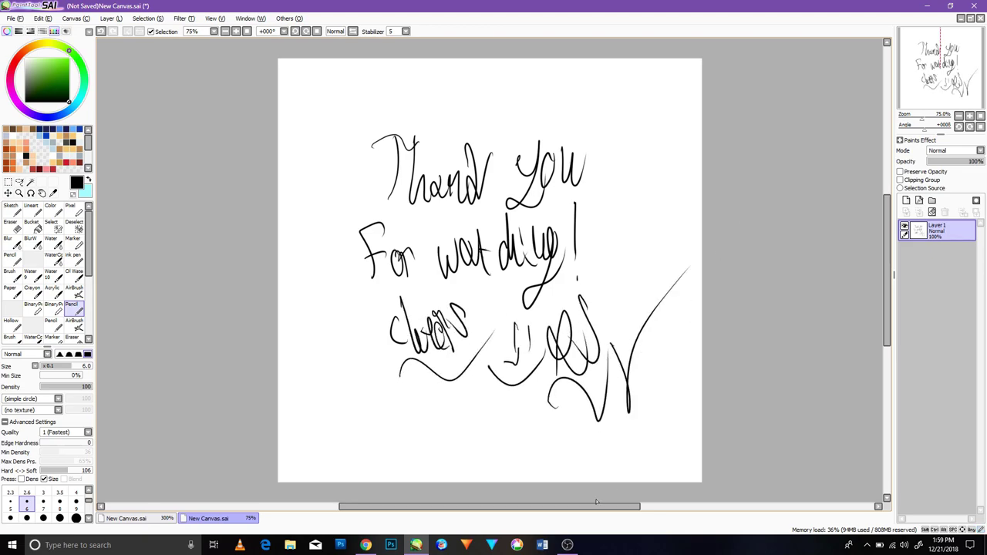